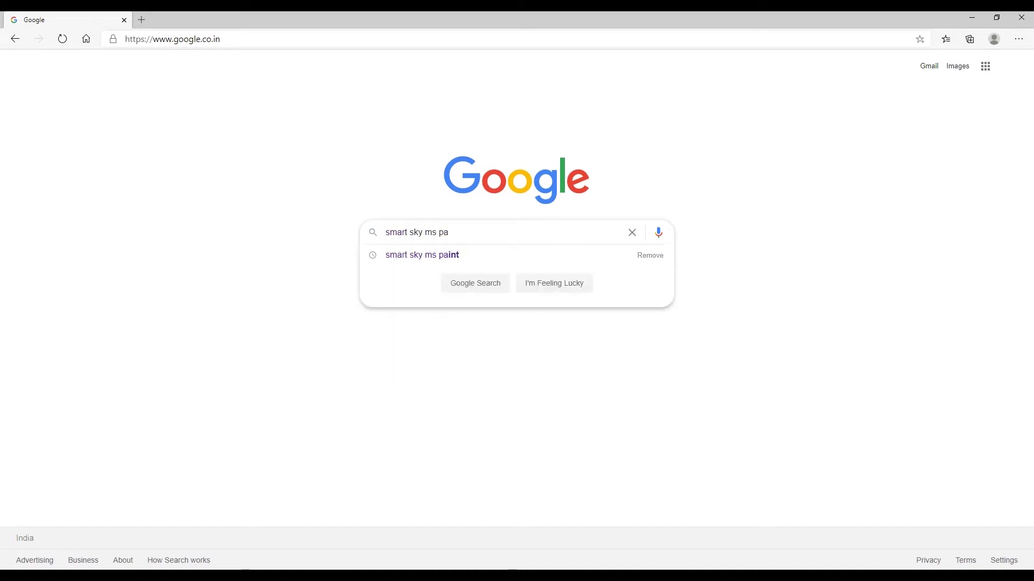
Search Google for 'smart sky ms paint'.
type("int")
key("Return")
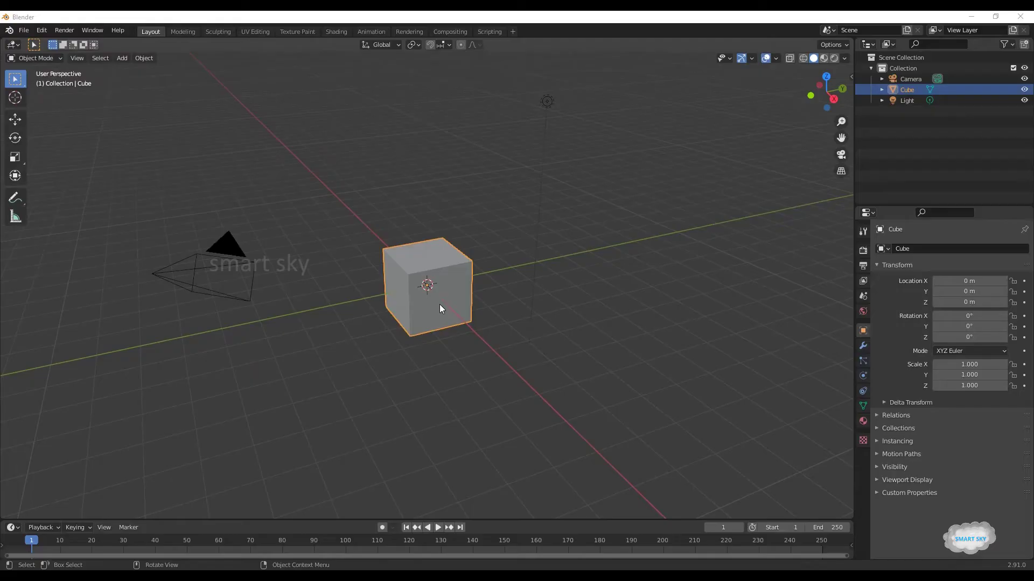
Delete the default cube and add a plane at the origin.
left_click(439, 305)
key("x")
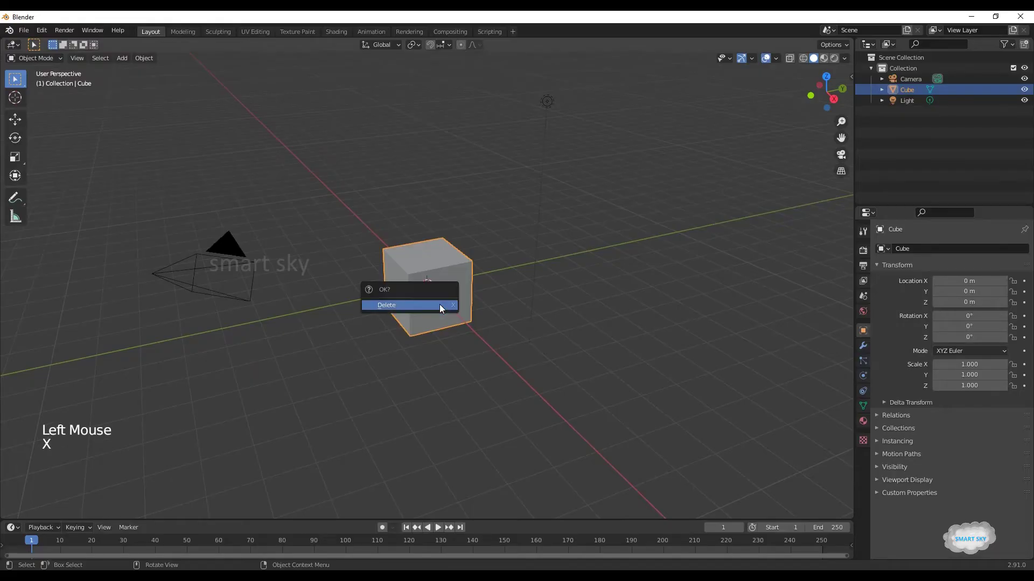
left_click(440, 305)
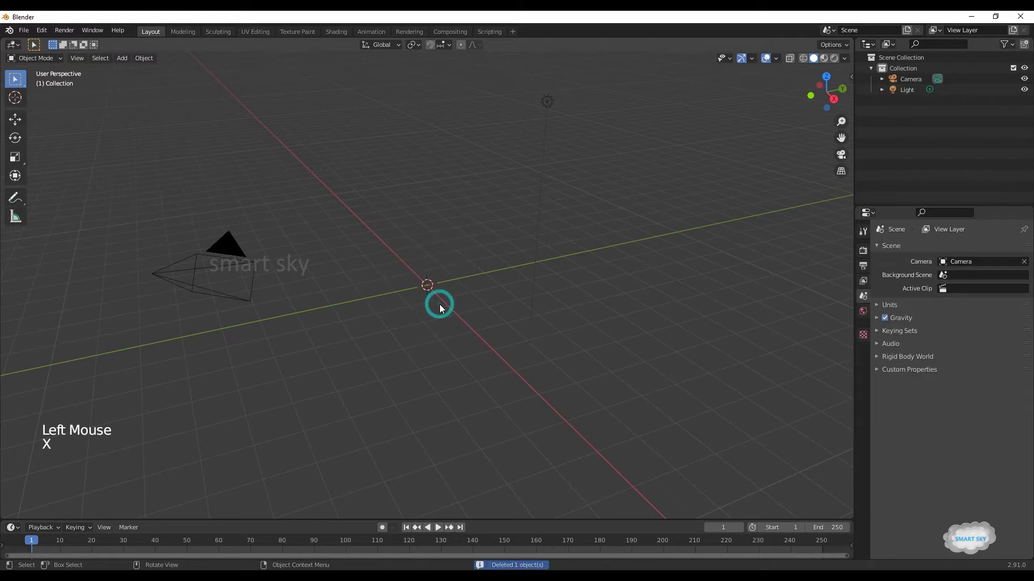
key("shift+a")
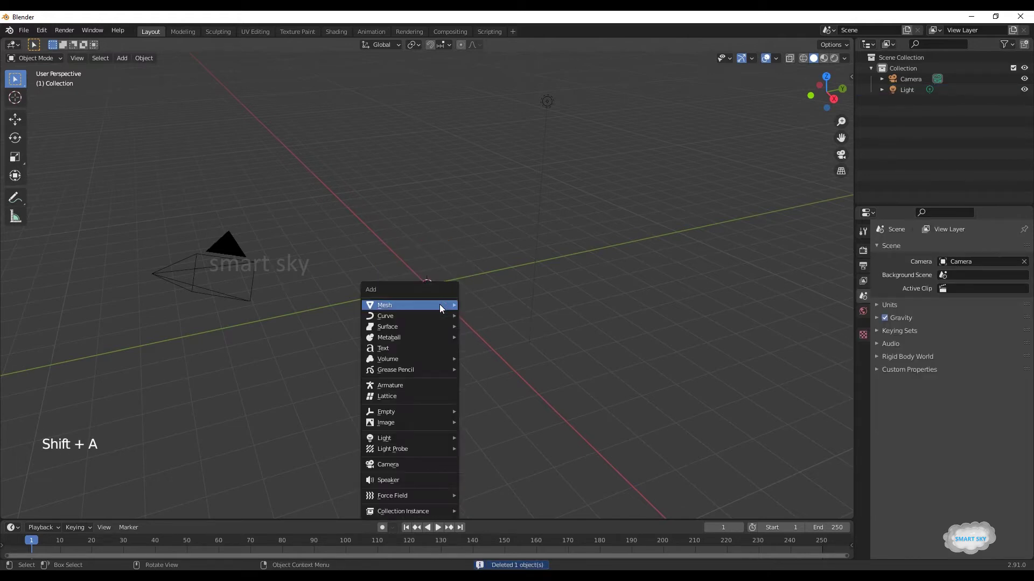
mouse_move(452, 307)
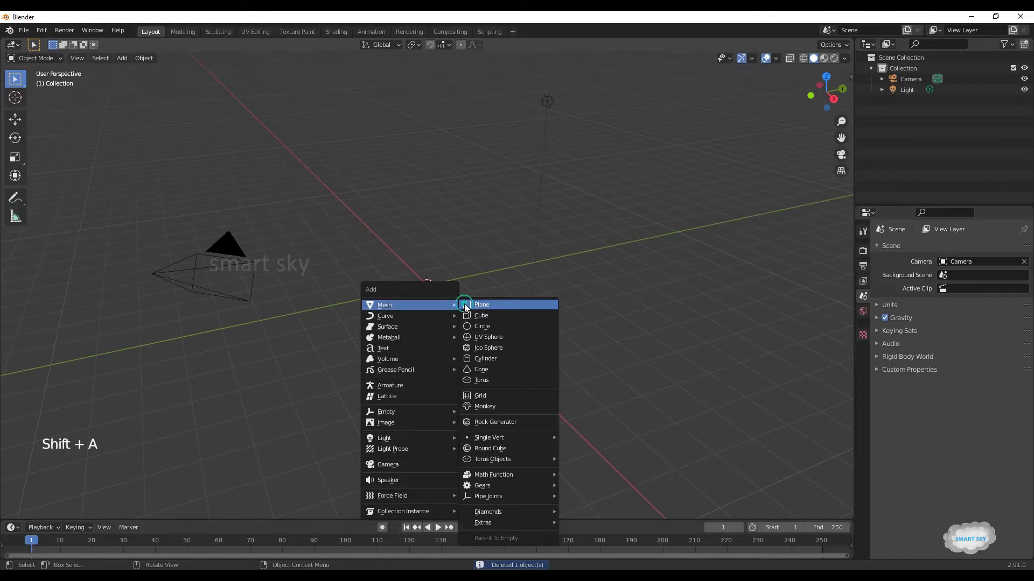
left_click(466, 305)
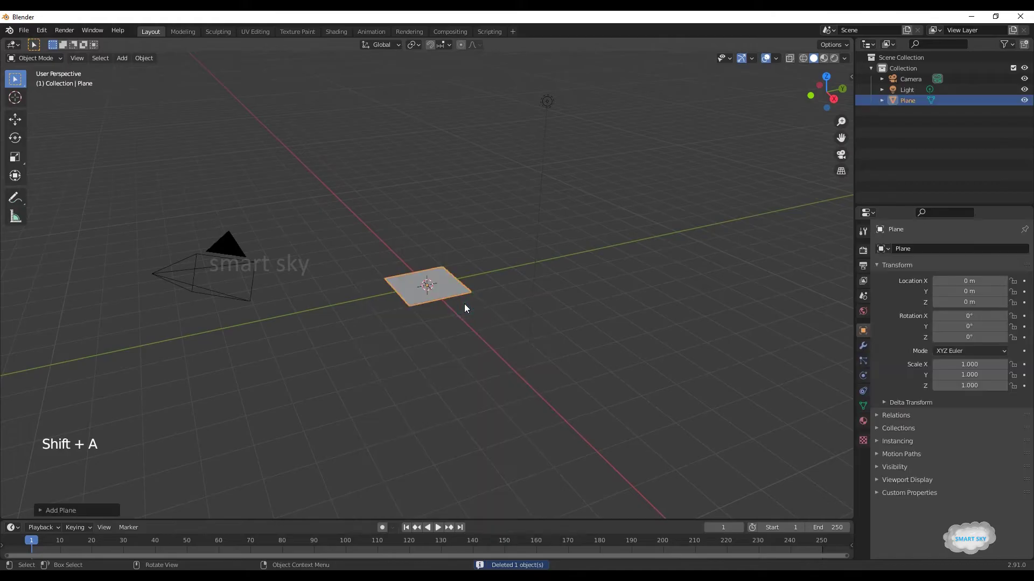
Add an Ocean modifier to the plane so it becomes a wavy water surface.
left_click(863, 346)
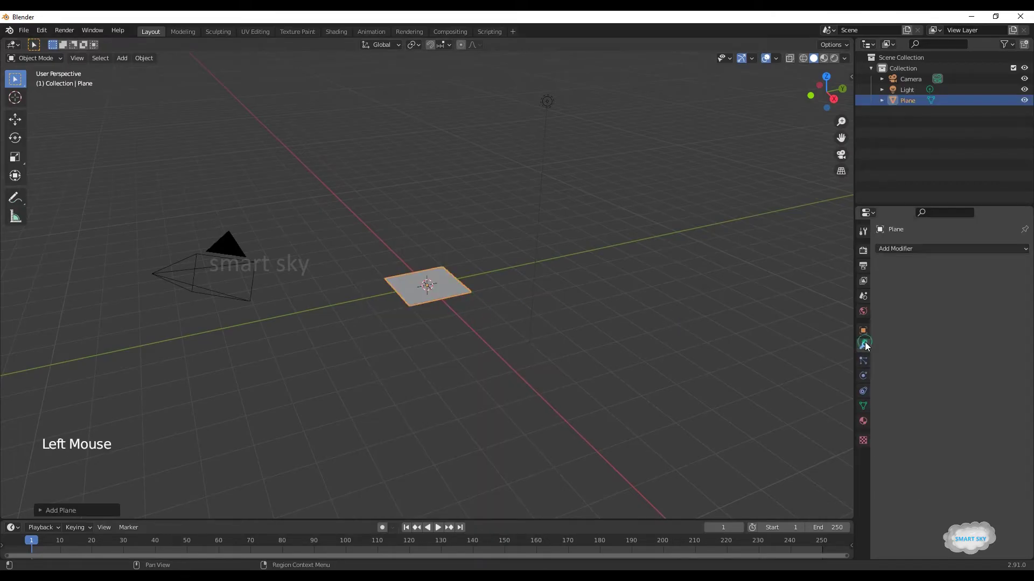
left_click(960, 250)
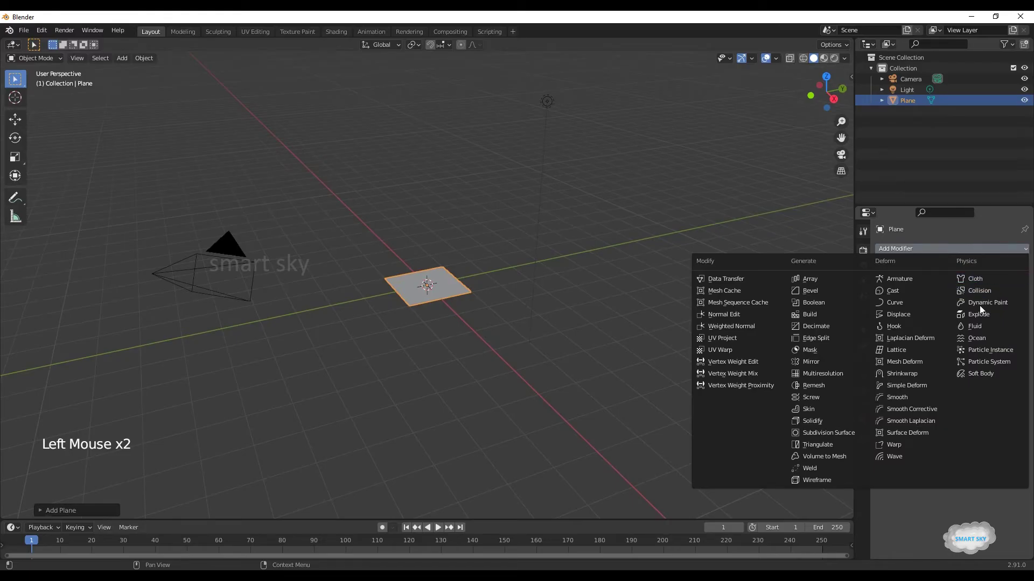
left_click(977, 338)
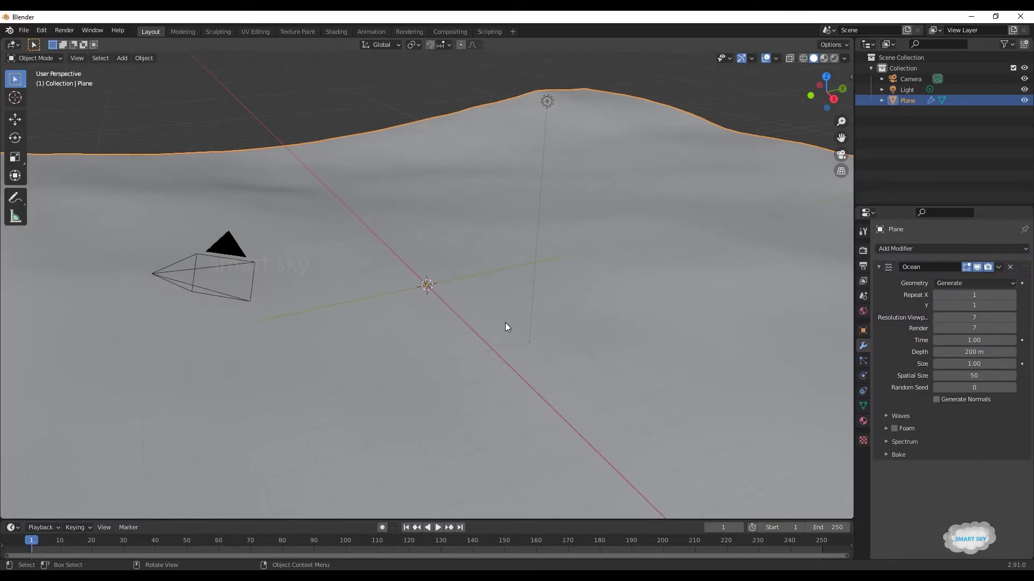
scroll(506, 324, "down", 7)
scroll(505, 327, "down", 4)
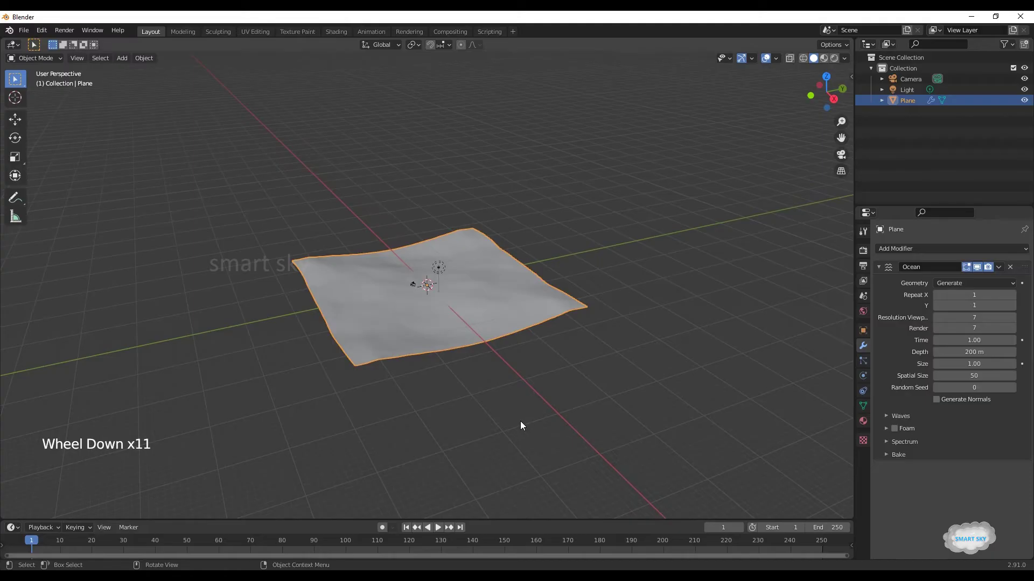
Scale the ocean plane down and deselect it.
key("s")
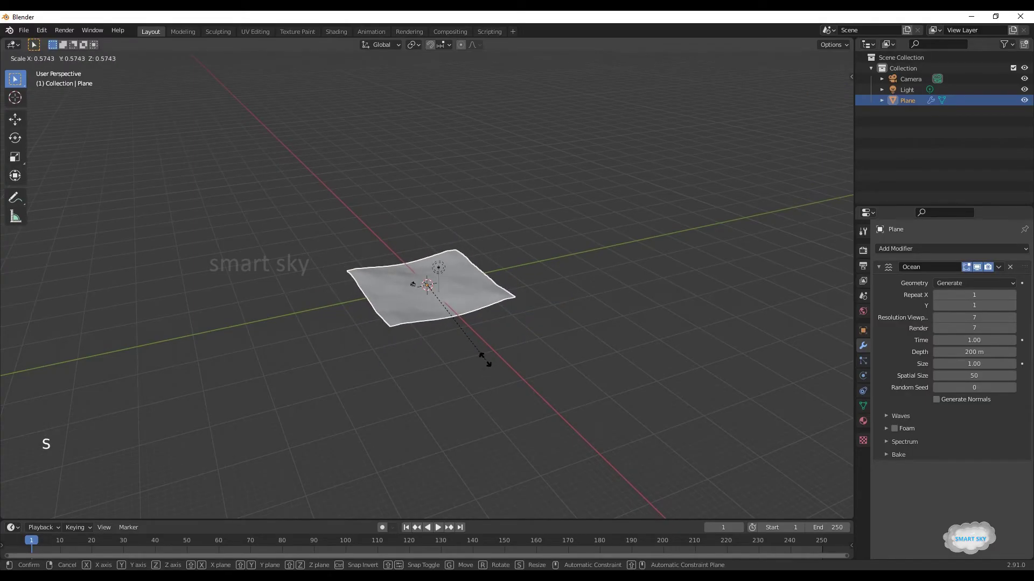
left_click(485, 359)
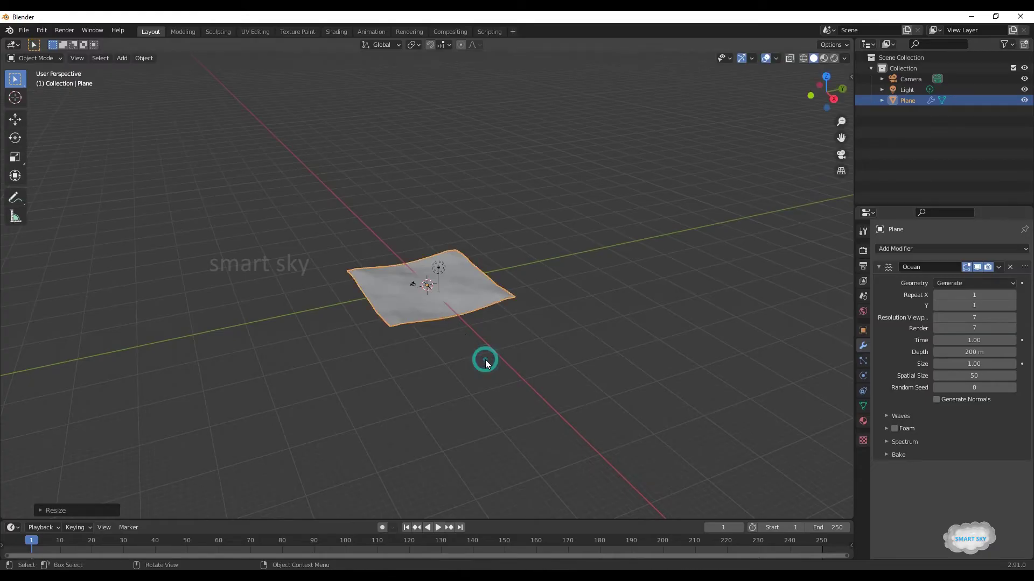
left_click(523, 324)
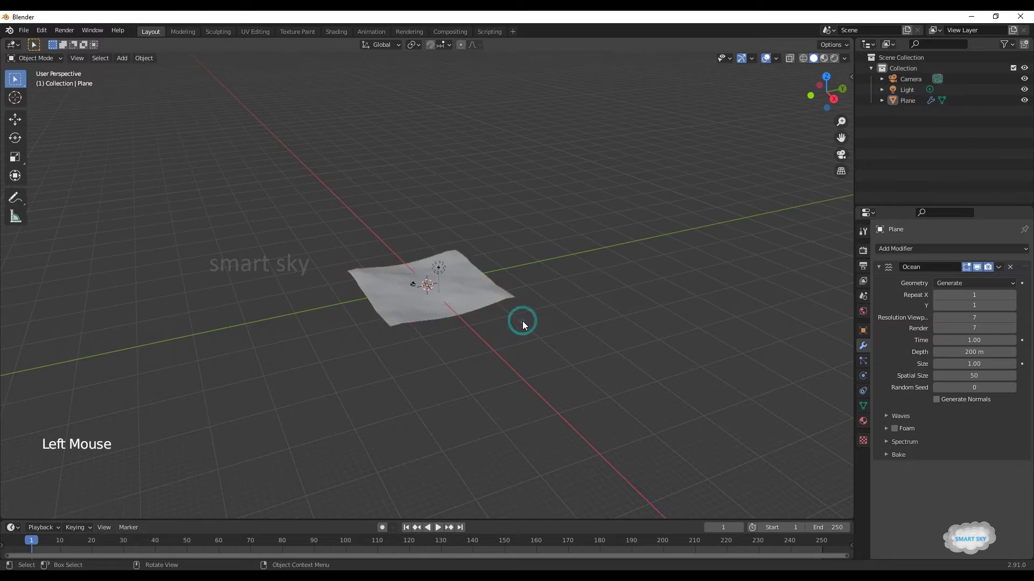
Add a UV sphere and move it 16.507 m along Y to the plane's far edge.
key("shift+a")
mouse_move(522, 322)
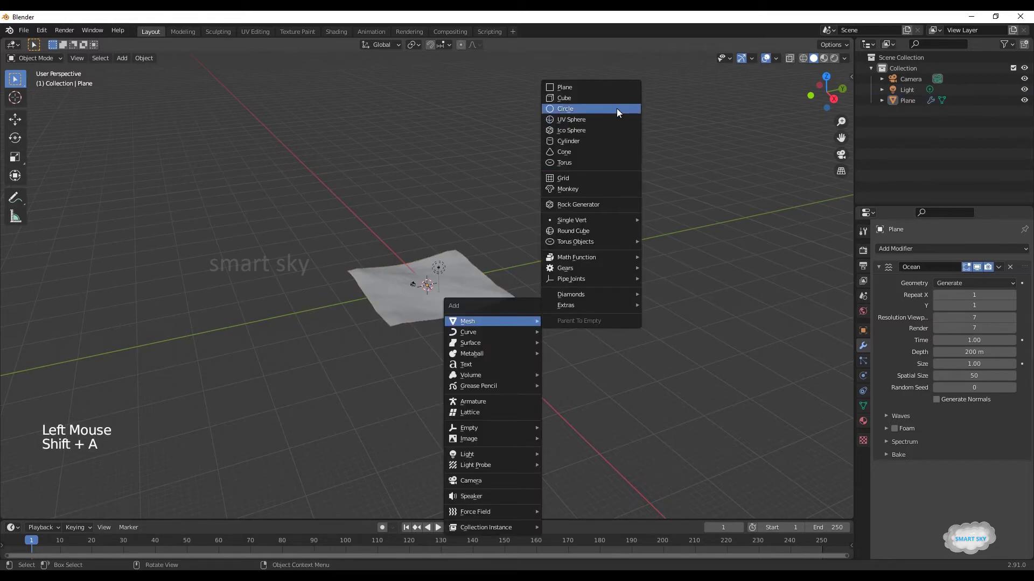
left_click(582, 123)
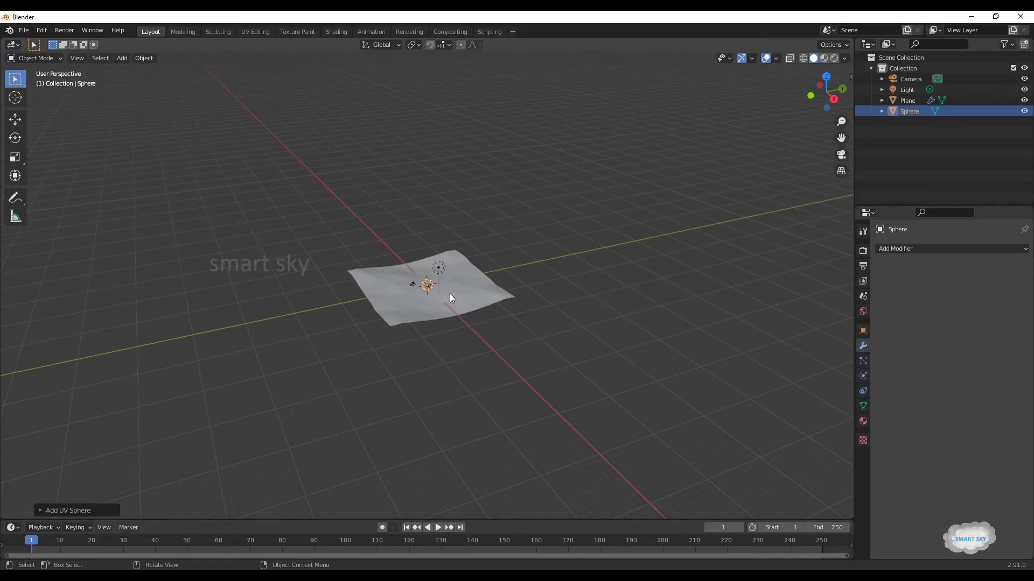
scroll(450, 293, "up", 7)
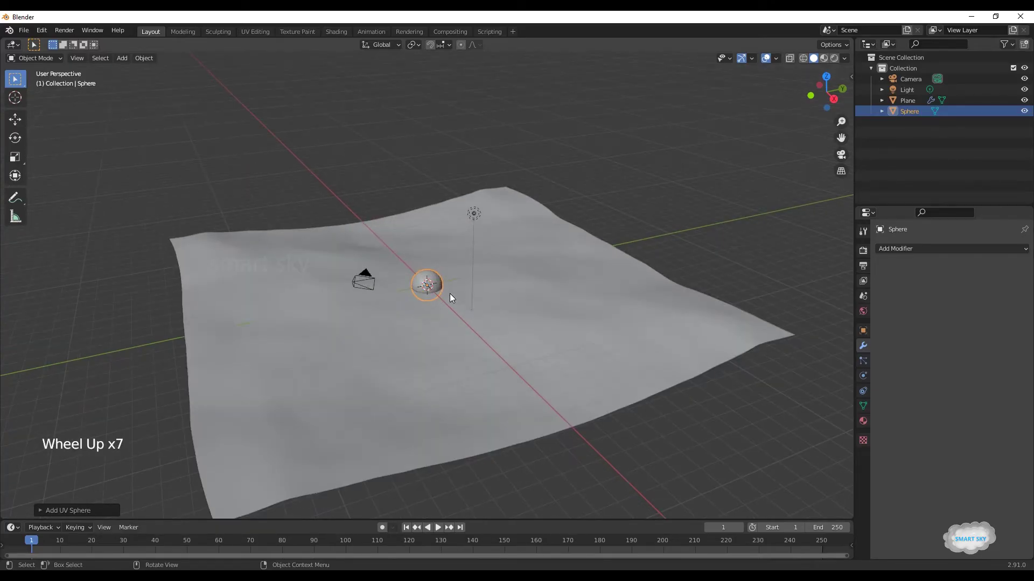
left_click(862, 331)
left_click(15, 119)
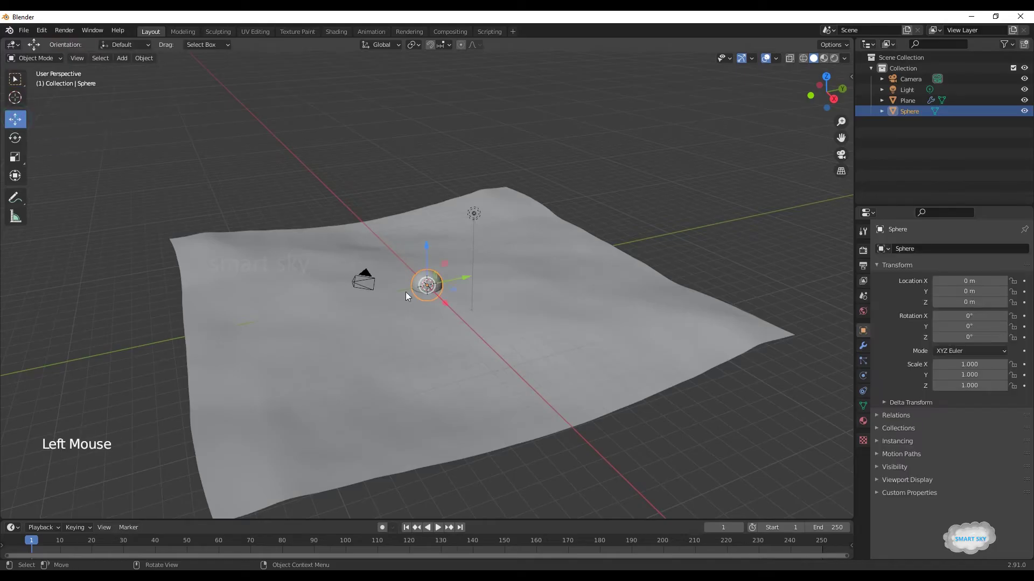
left_click_drag(467, 278, 681, 248)
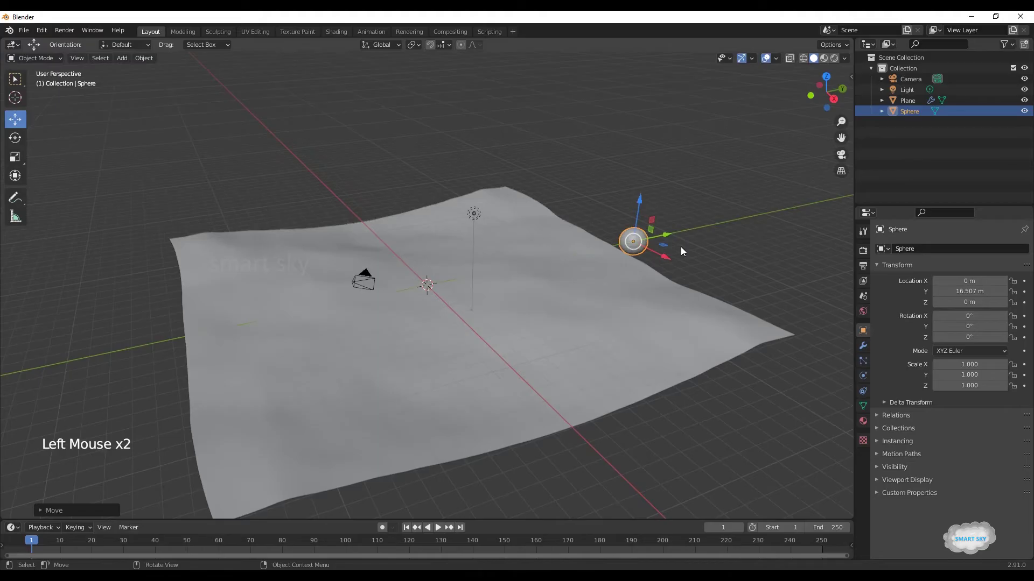
Enlarge the sphere to scale 2.062 and shade it smooth.
key("s")
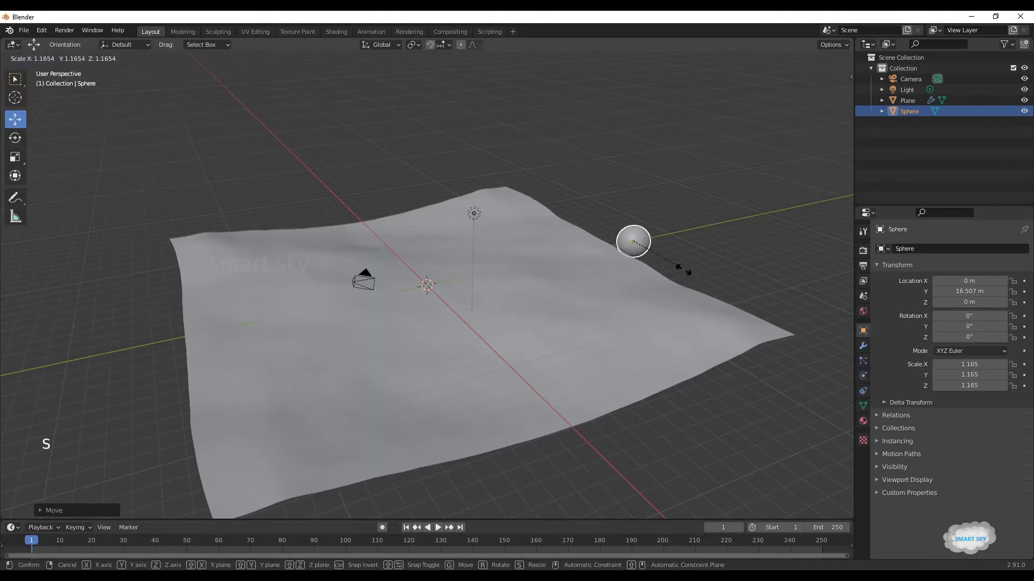
left_click(717, 293)
right_click(646, 257)
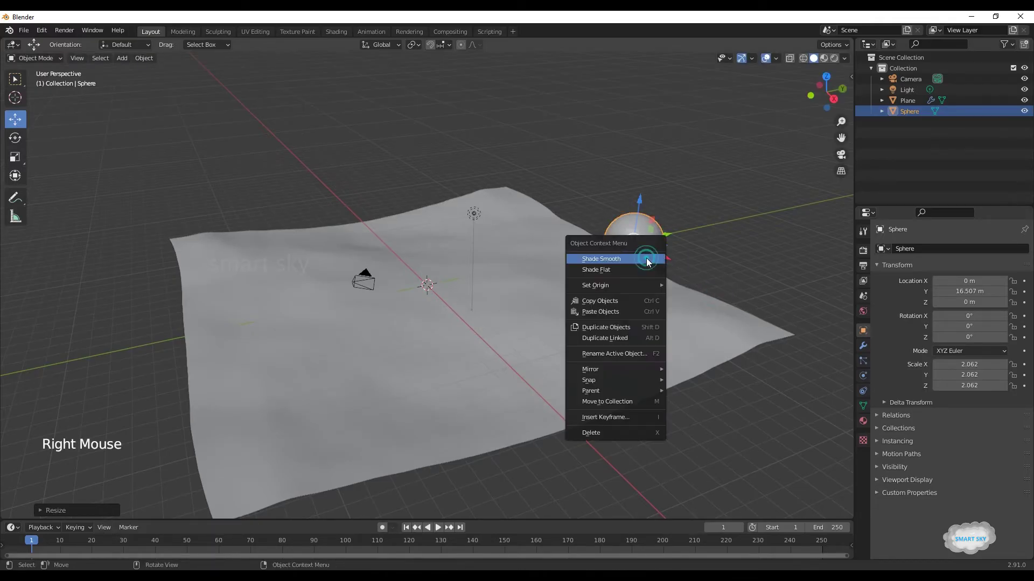
left_click(646, 258)
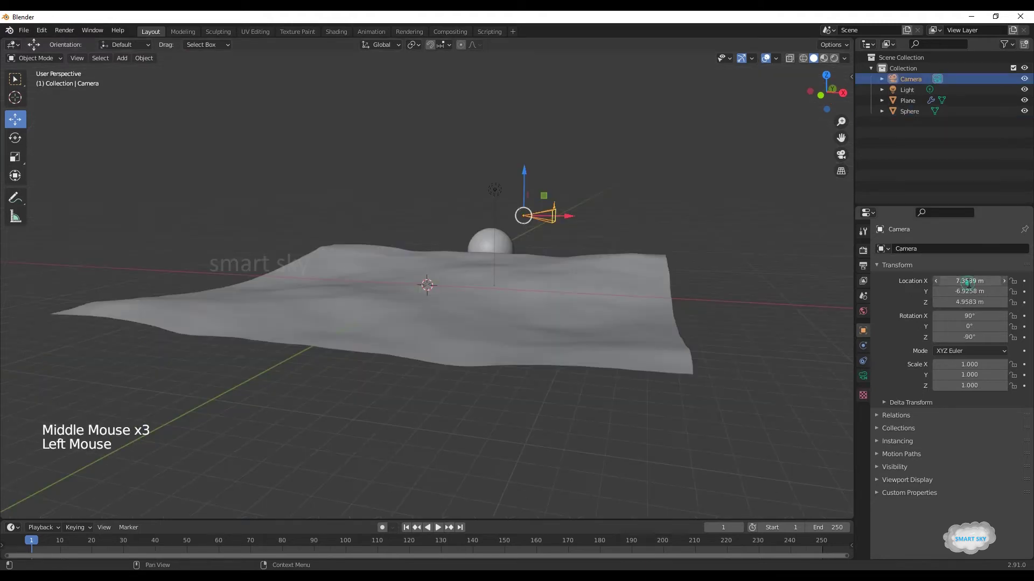
Set the camera location to X 0, Y 0, Z 1 m and turn it slightly around Z.
left_click(969, 281)
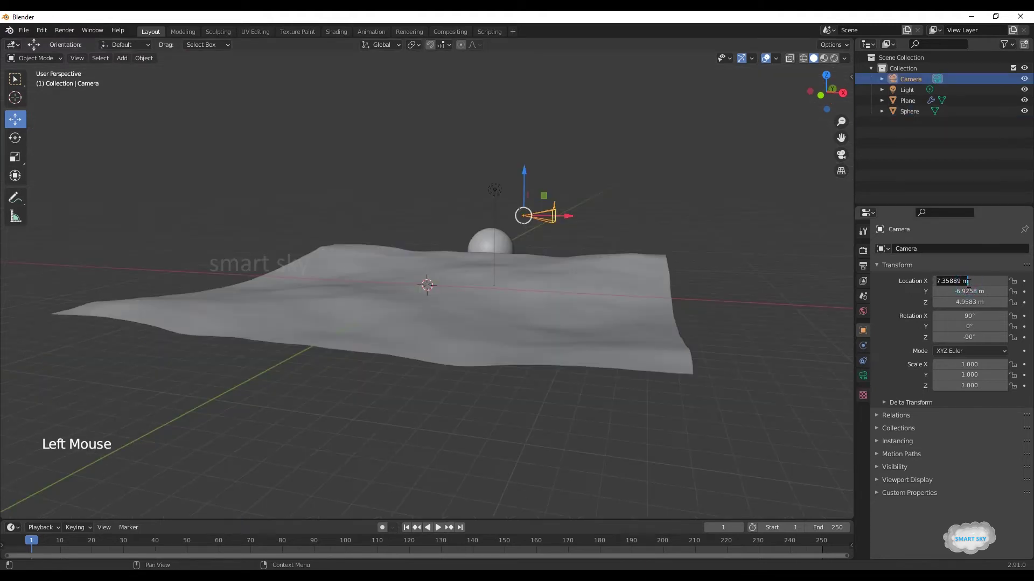
type("0")
key("Return")
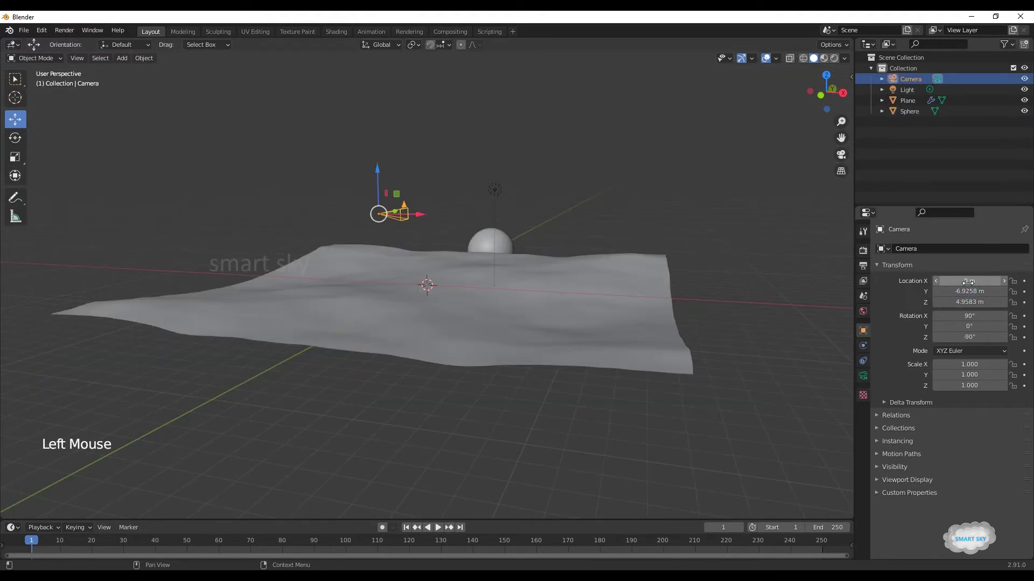
left_click(968, 291)
type("0")
key("Return")
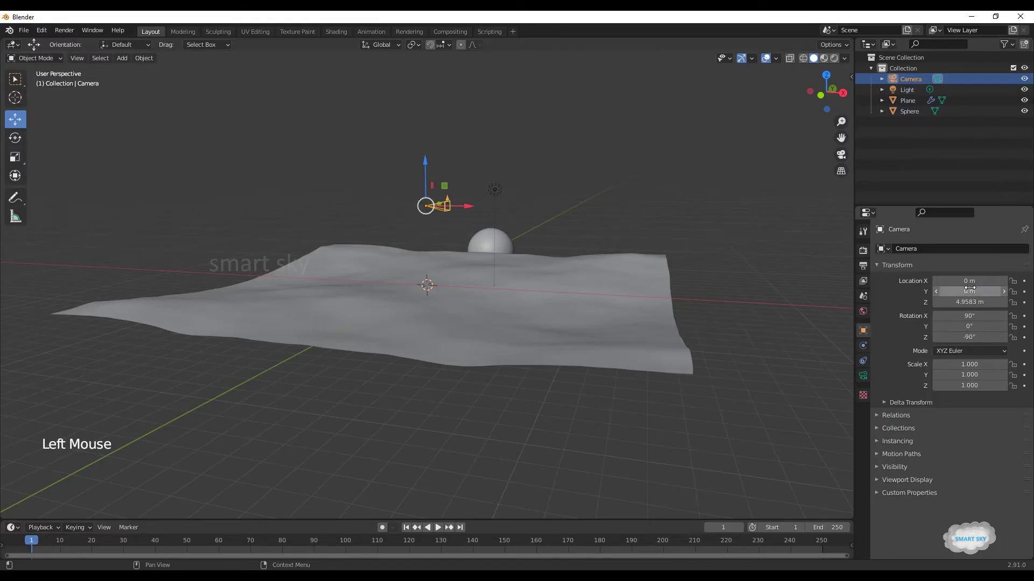
left_click(969, 302)
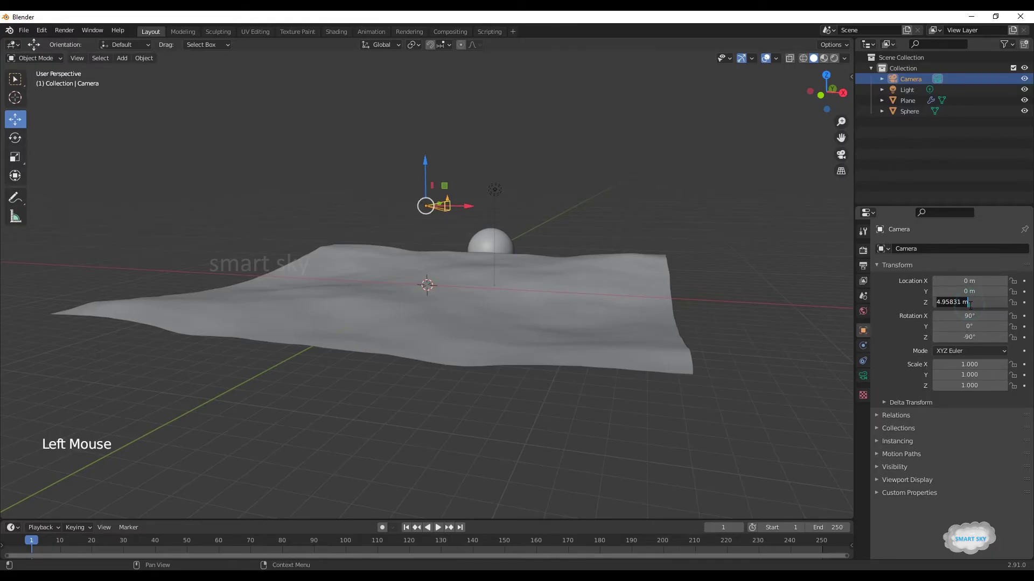
type("1")
key("Return")
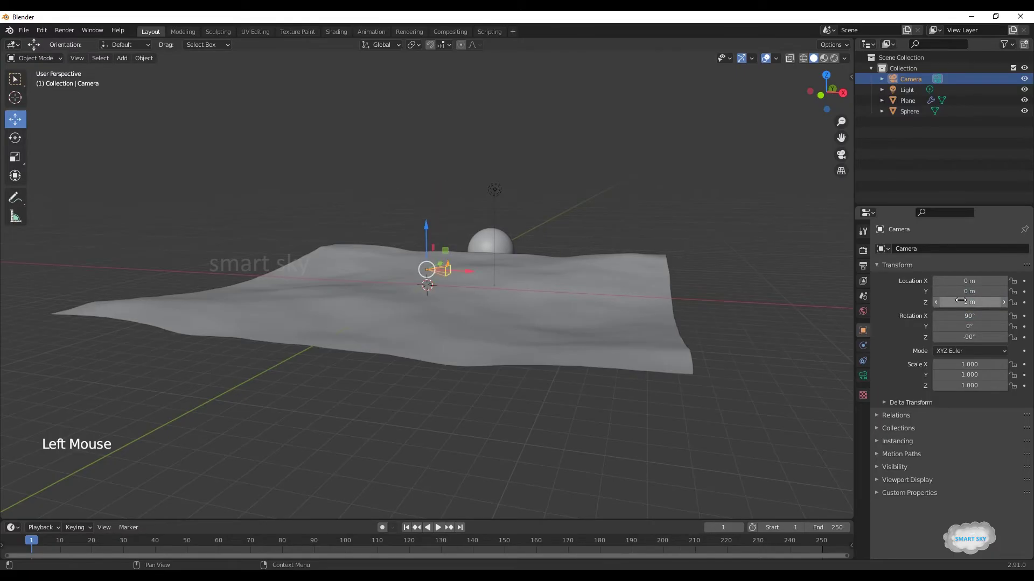
left_click_drag(969, 337, 964, 337)
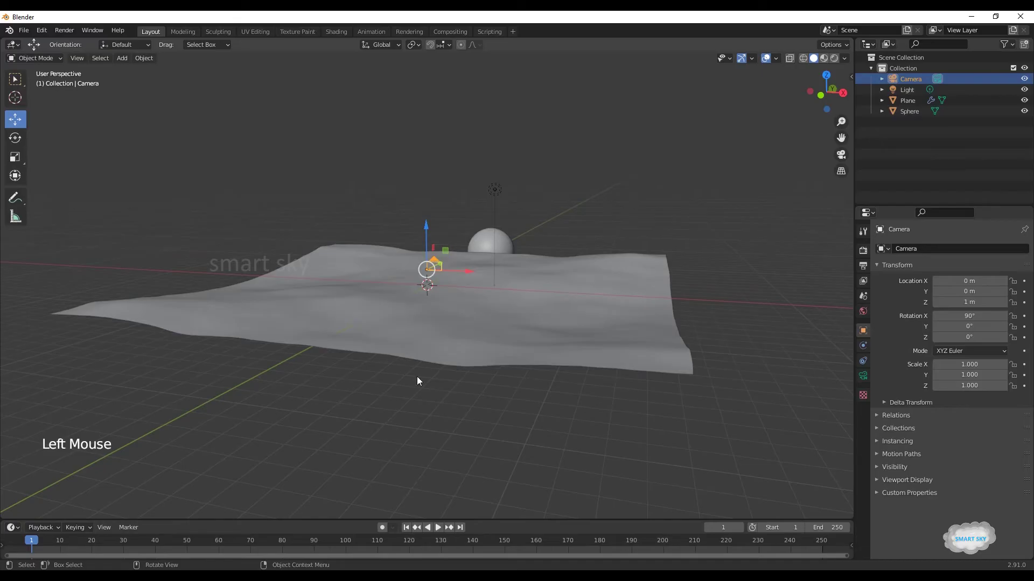
middle_click_drag(418, 380, 446, 378)
In camera view, darken the world colour to V 0.073 and preview with rendered shading.
key("KP_0")
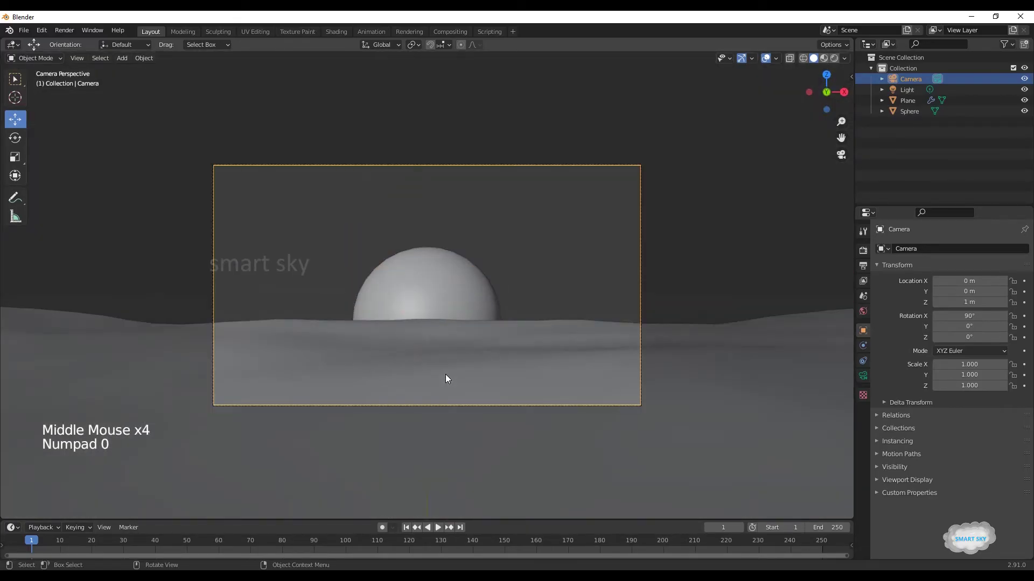
left_click(863, 311)
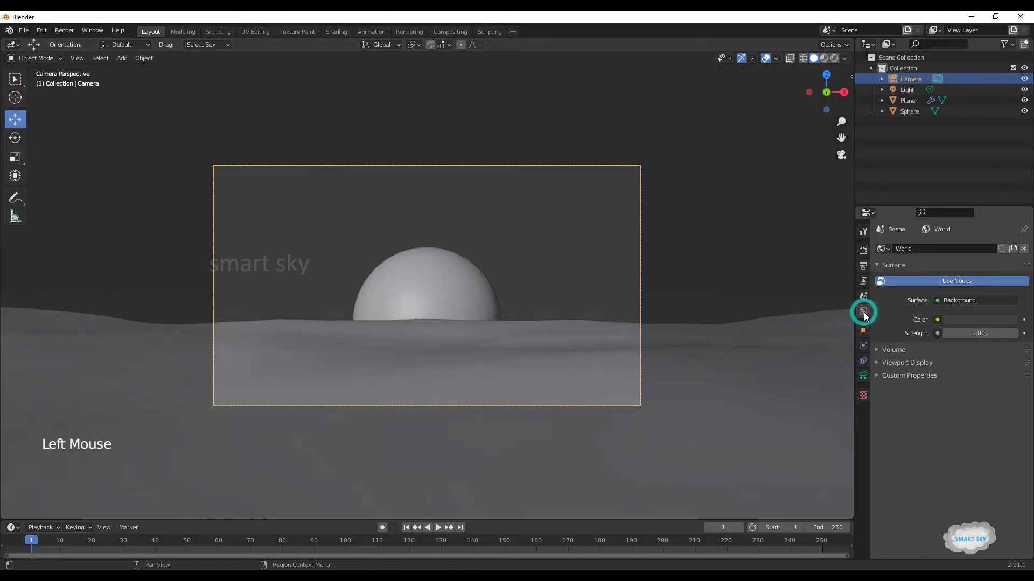
left_click(961, 319)
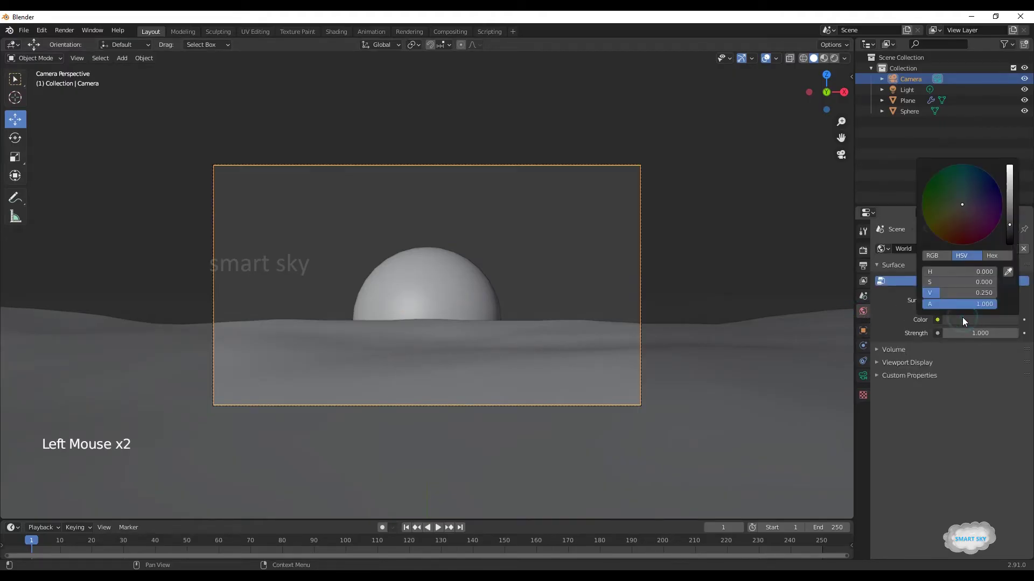
left_click(1008, 235)
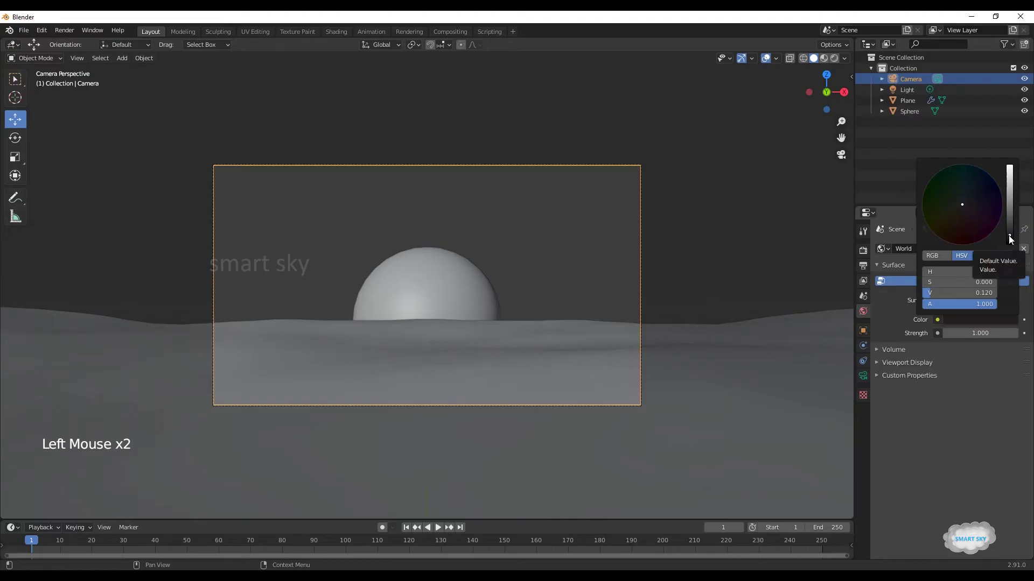
left_click(1009, 239)
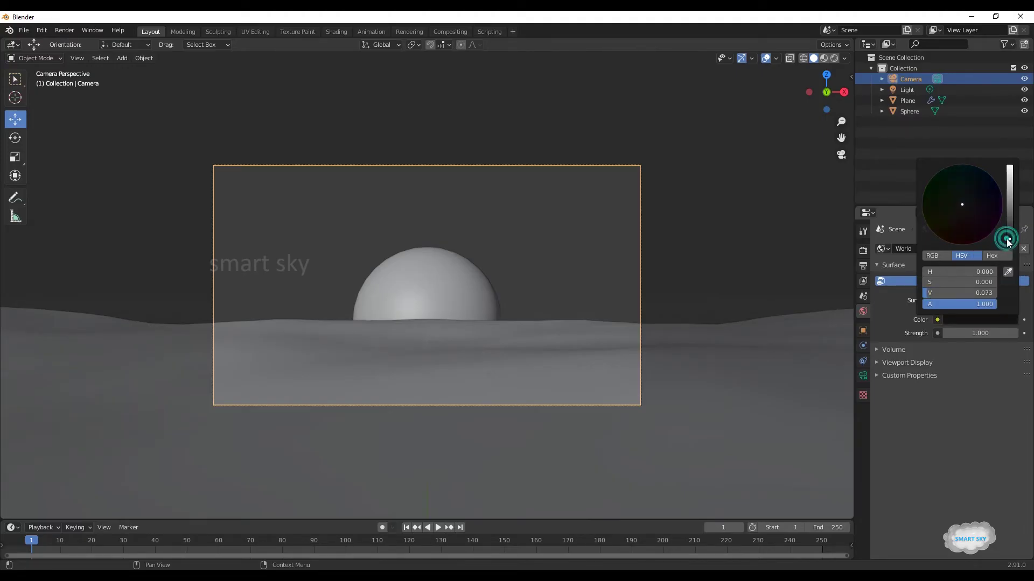
left_click(834, 58)
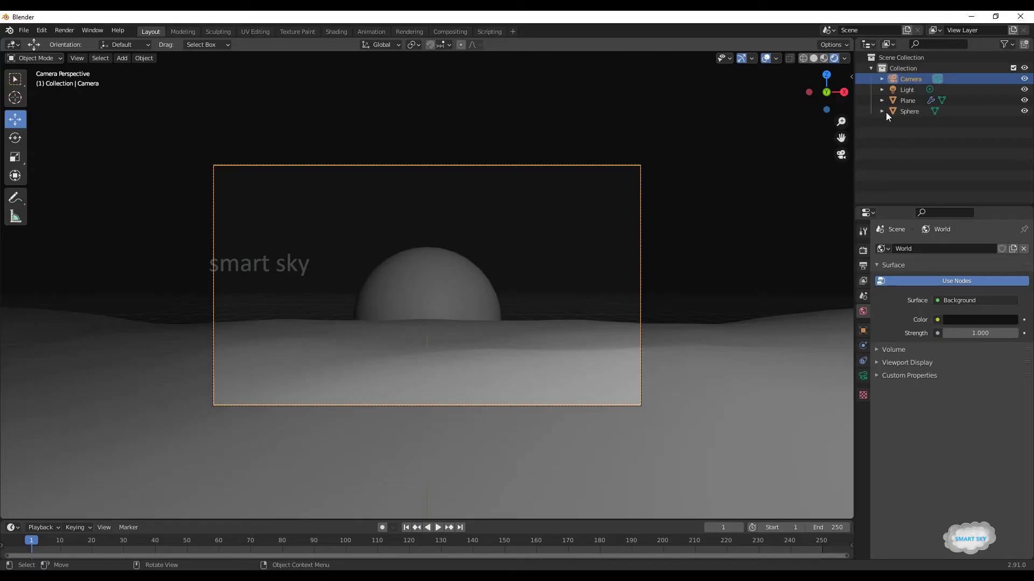
Delete the light and create a new material on the sphere.
left_click(903, 94)
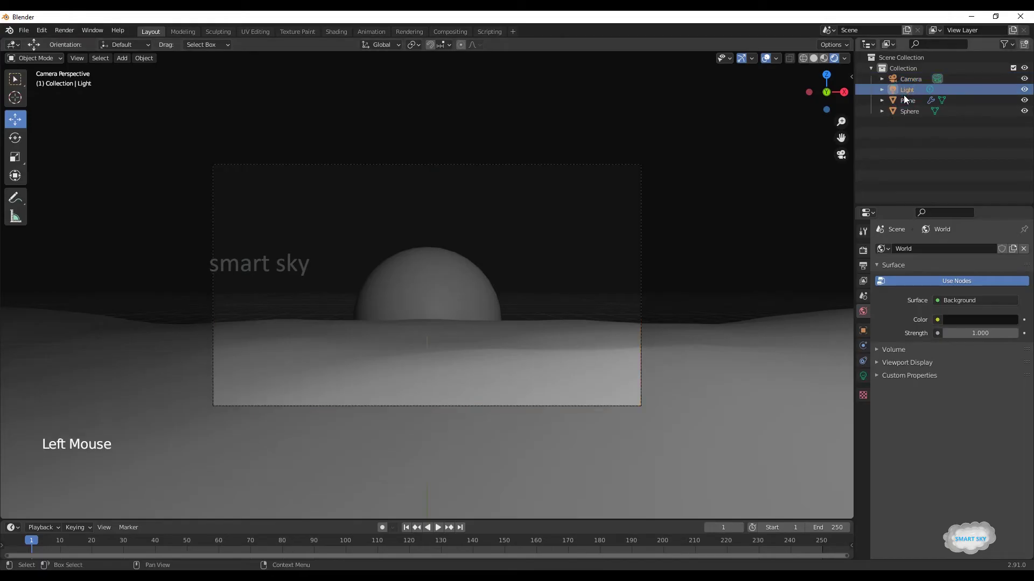
key("x")
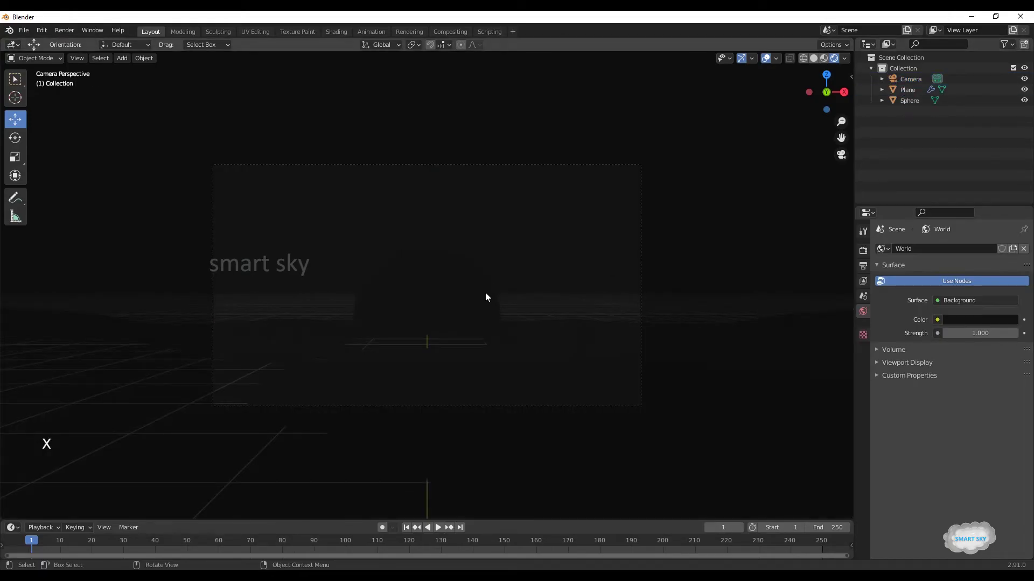
left_click(475, 296)
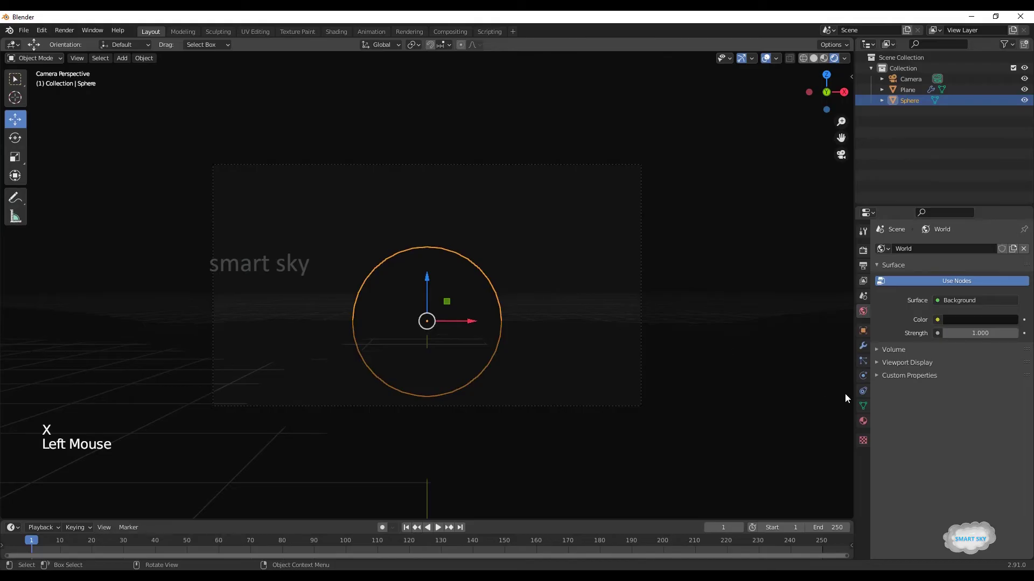
left_click(861, 420)
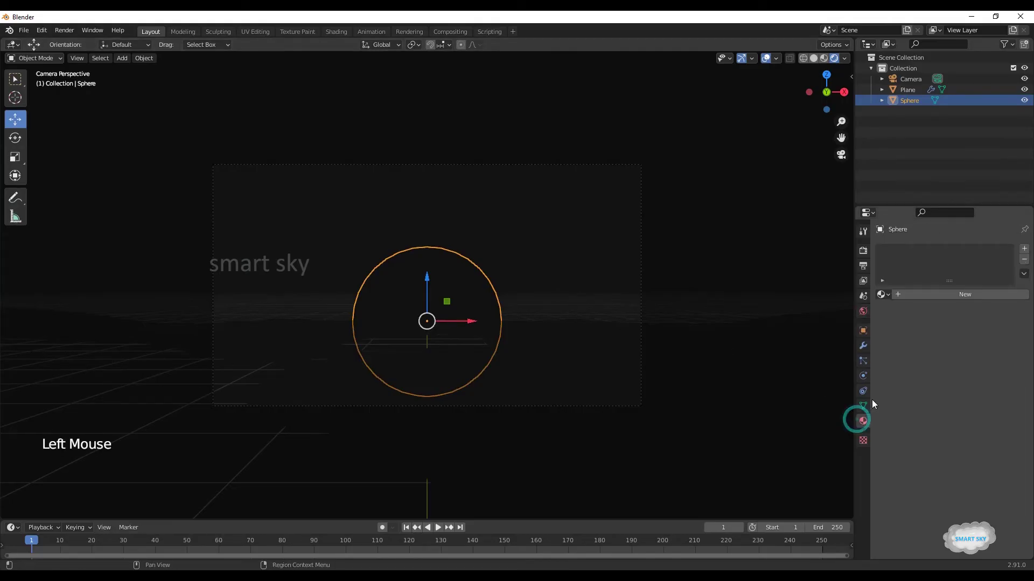
left_click(942, 296)
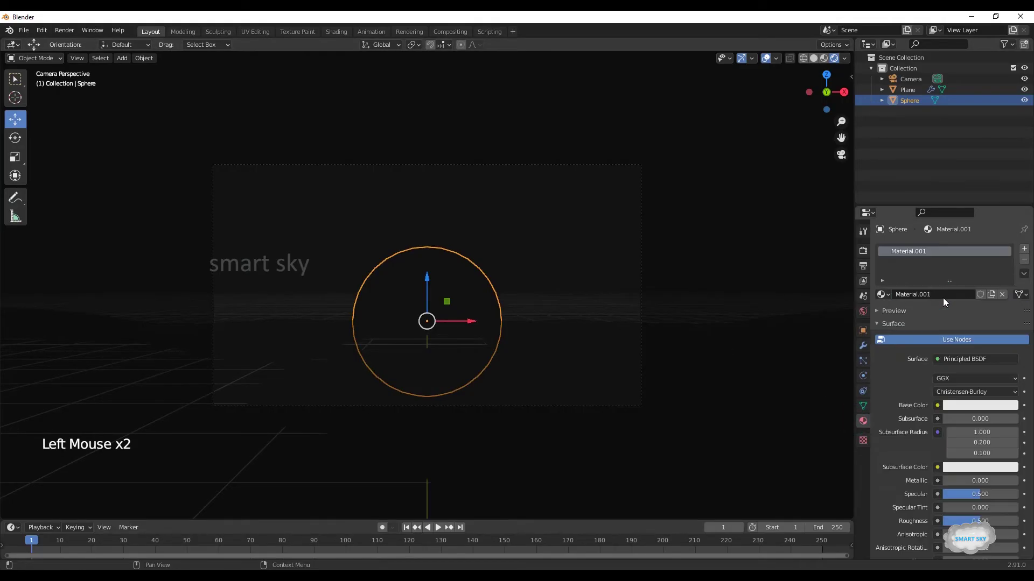
Make the sphere's material an orange-red Emission shader with strength 30.
left_click(965, 359)
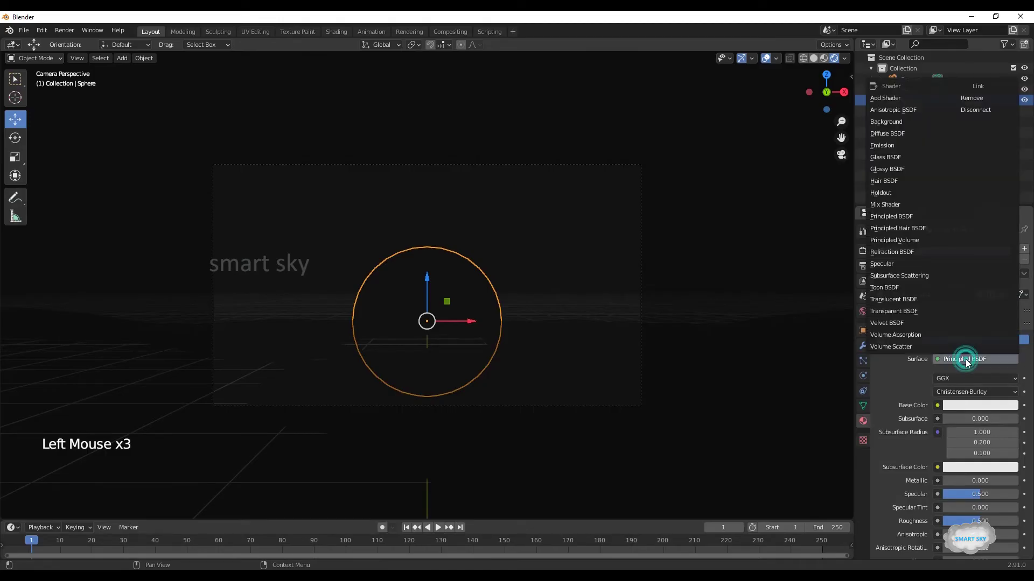
left_click(900, 149)
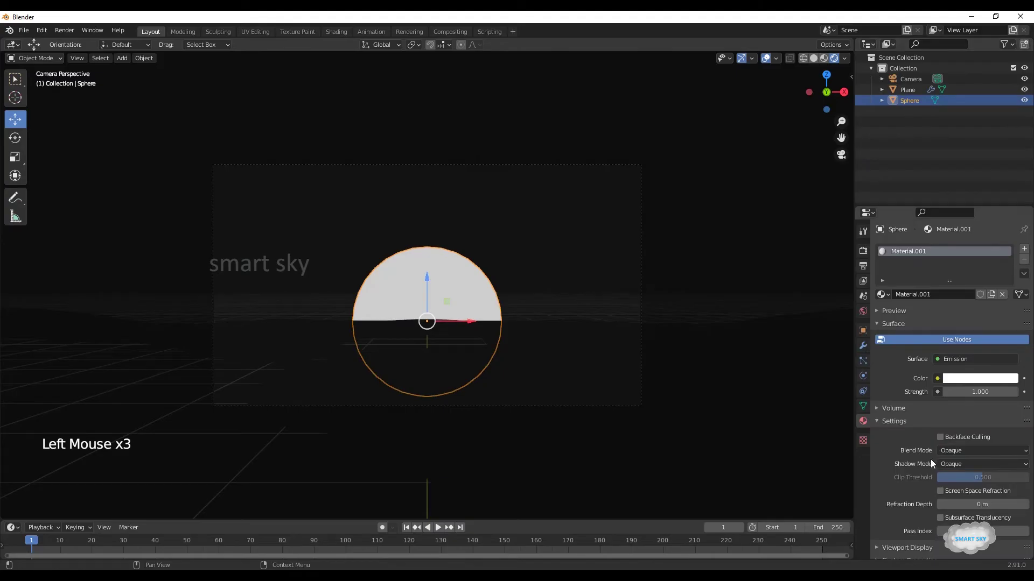
left_click(964, 378)
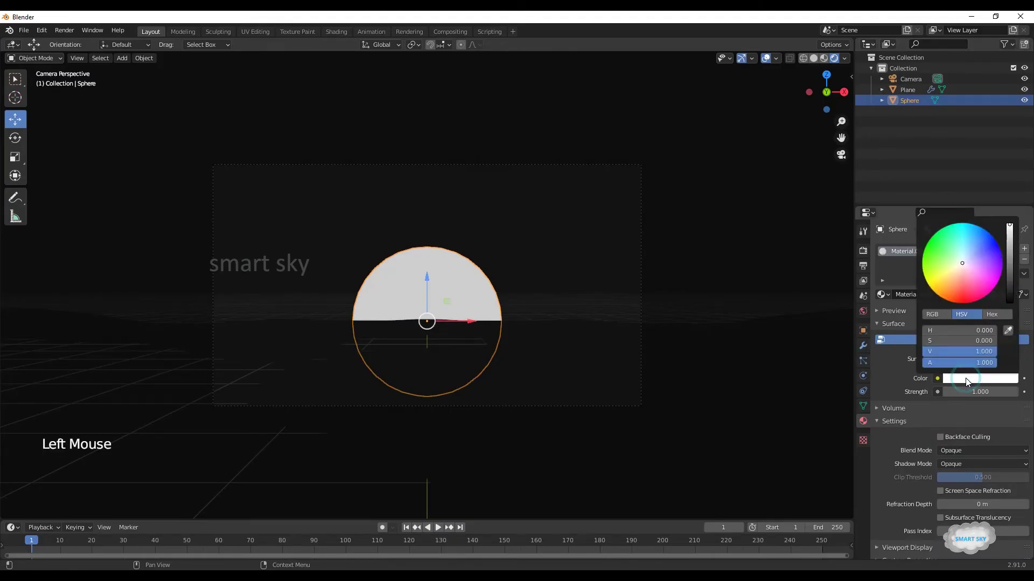
left_click_drag(957, 299, 953, 303)
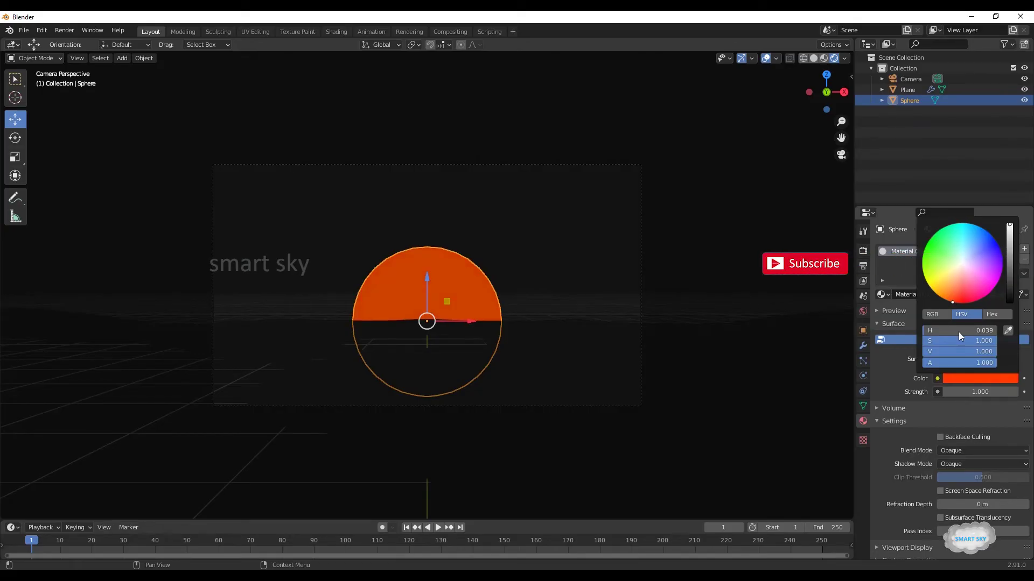
left_click(985, 392)
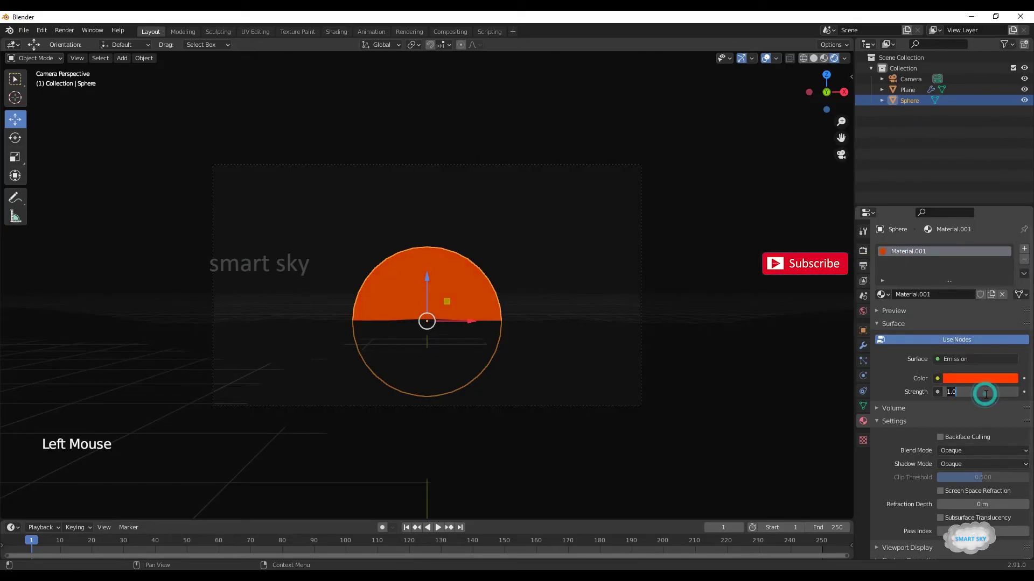
type("30")
key("Return")
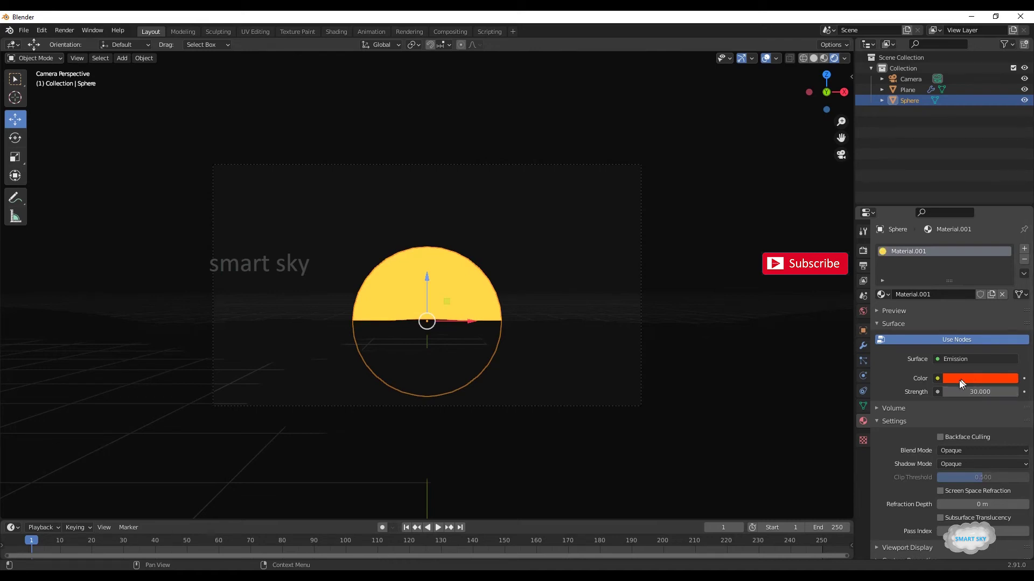
Enable Bloom and Screen Space Reflections in the Eevee render settings.
left_click(864, 251)
left_click(887, 334)
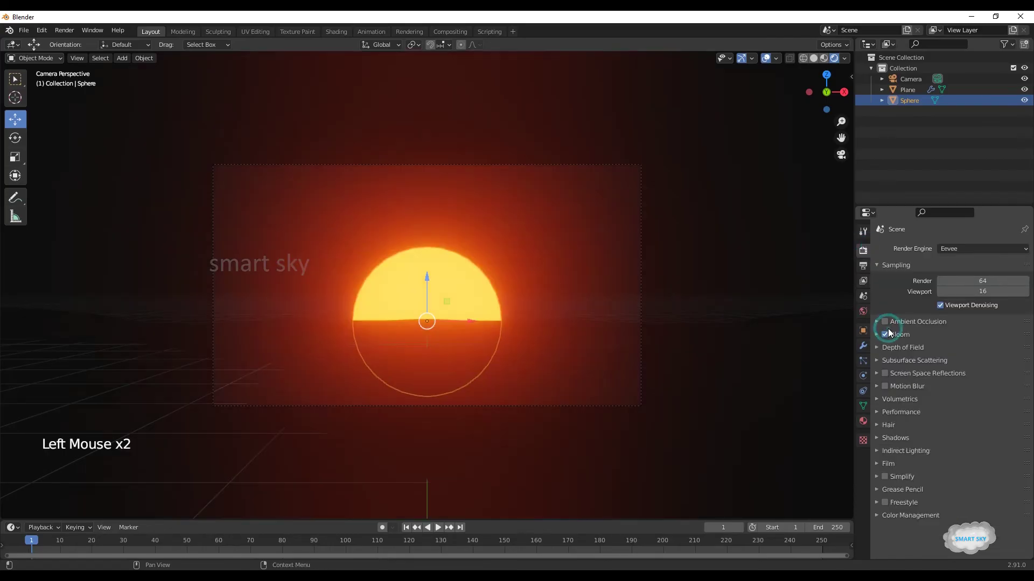
left_click(885, 373)
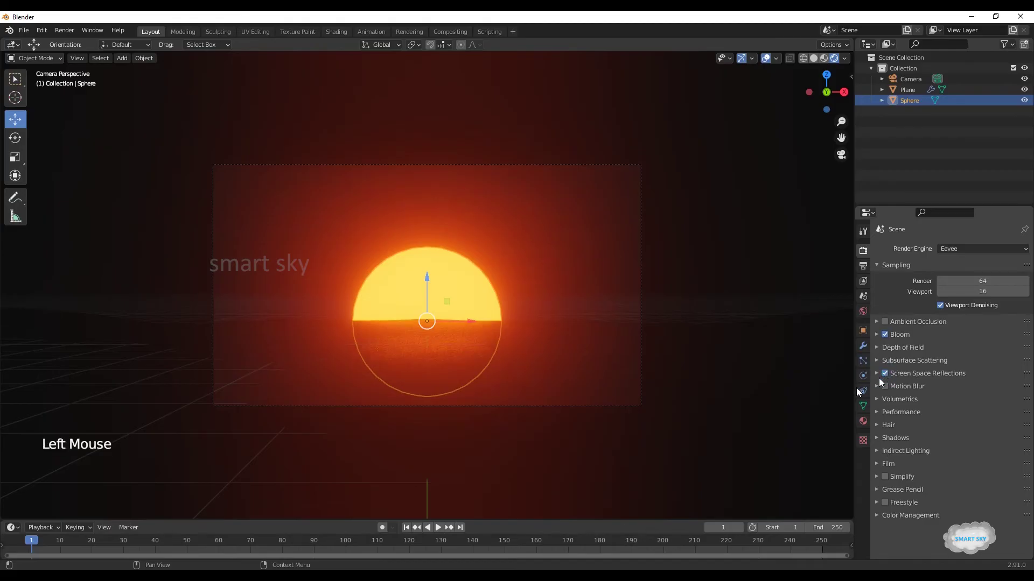
Give the ocean plane a new material, Material.002, with Roughness 0.000.
left_click(596, 444)
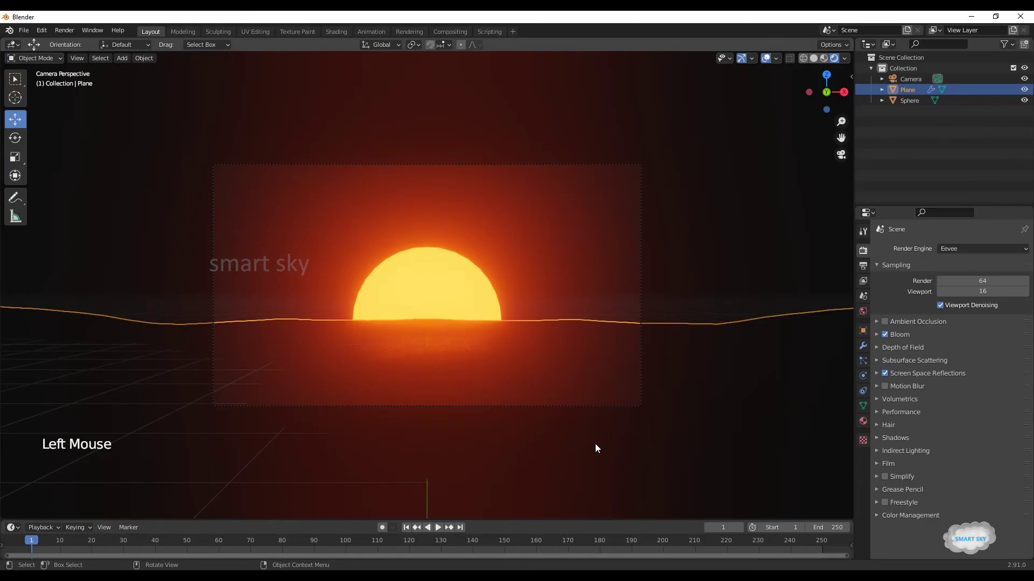
left_click(862, 421)
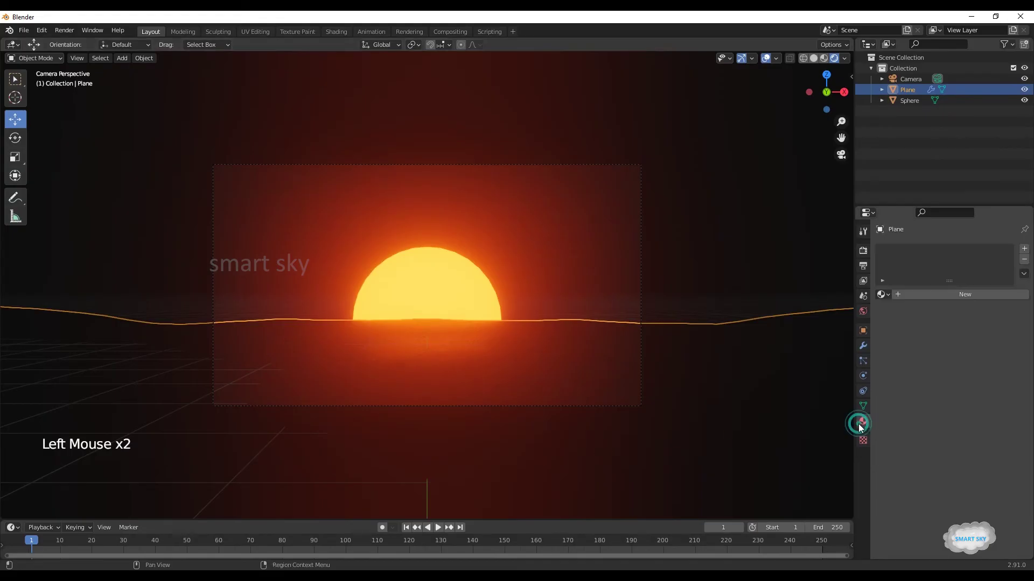
left_click(929, 297)
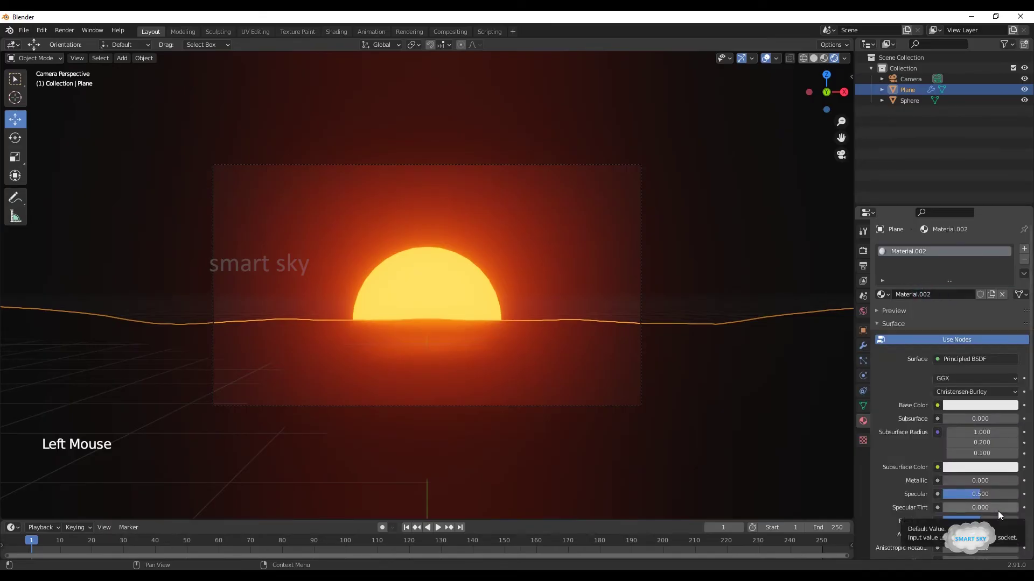
left_click_drag(1000, 521, 948, 521)
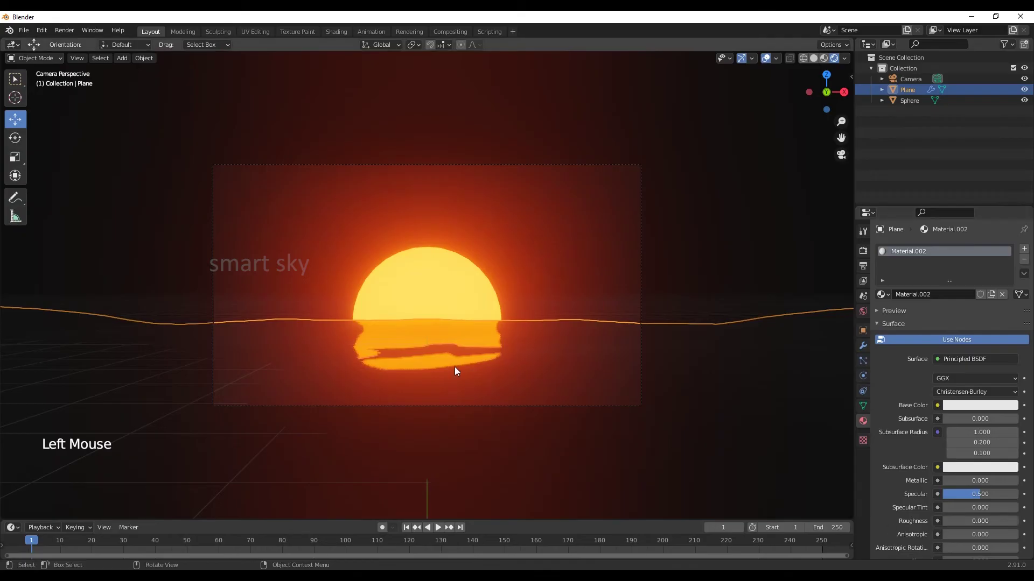
Set the animation end frame to 120 and keyframe Ocean Time 1.00 at frame 0.
left_click(861, 348)
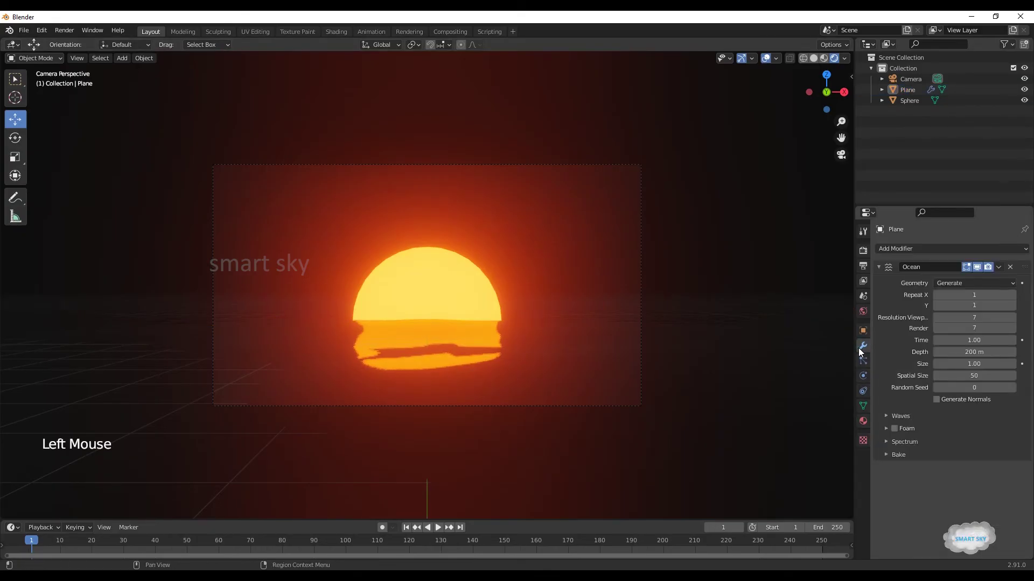
left_click(826, 528)
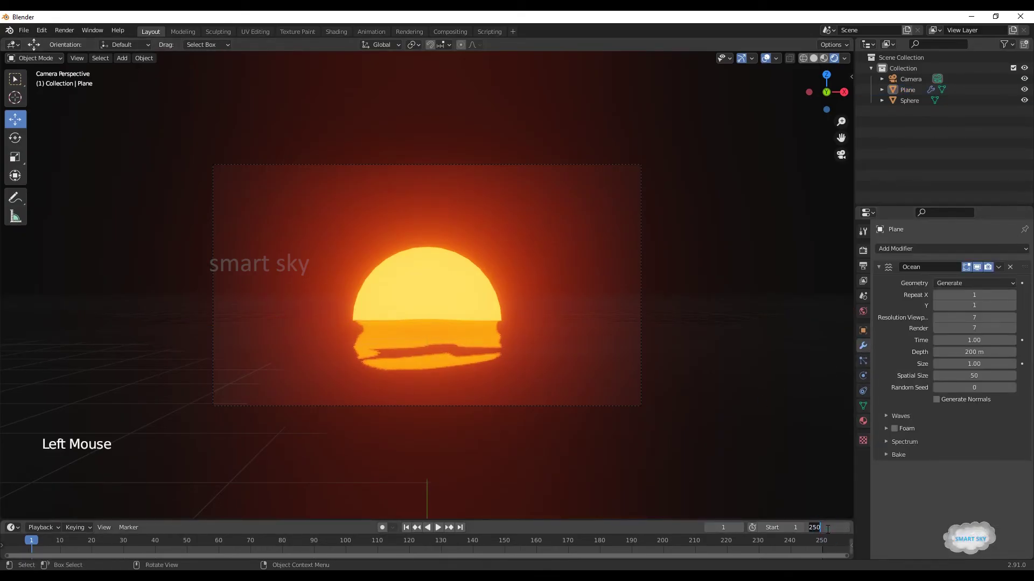
type("12")
key("Return")
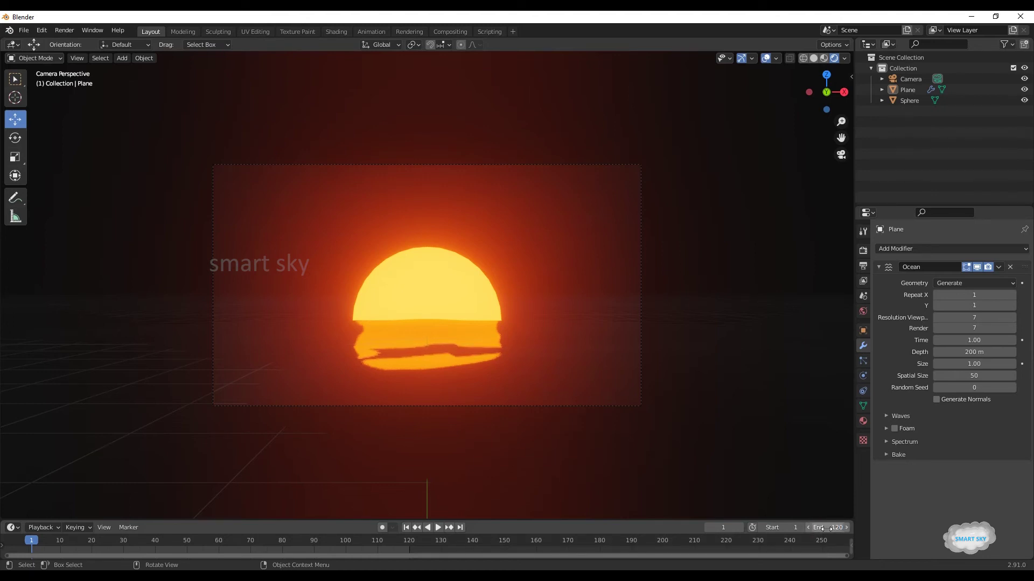
key("Left")
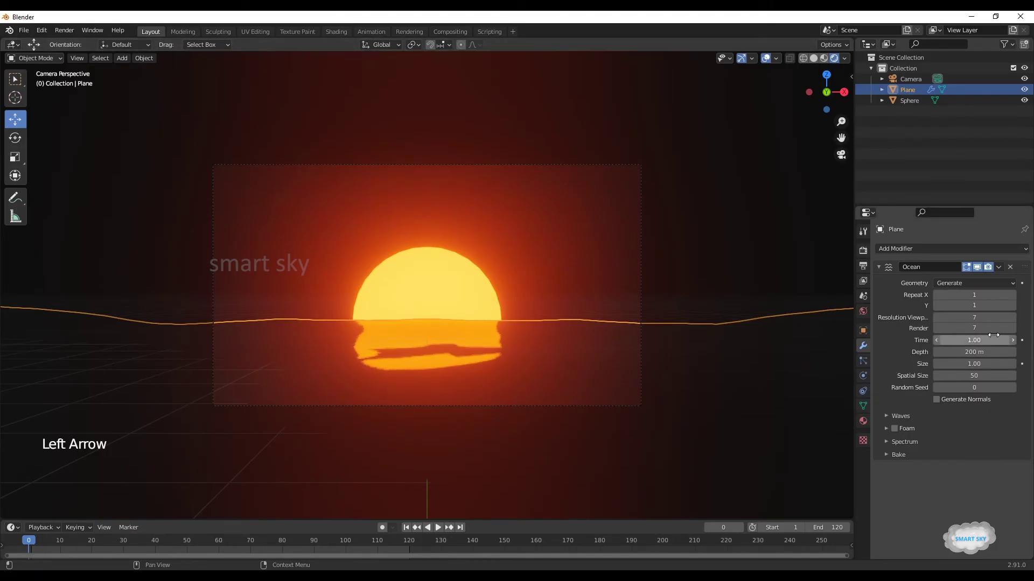
right_click(978, 342)
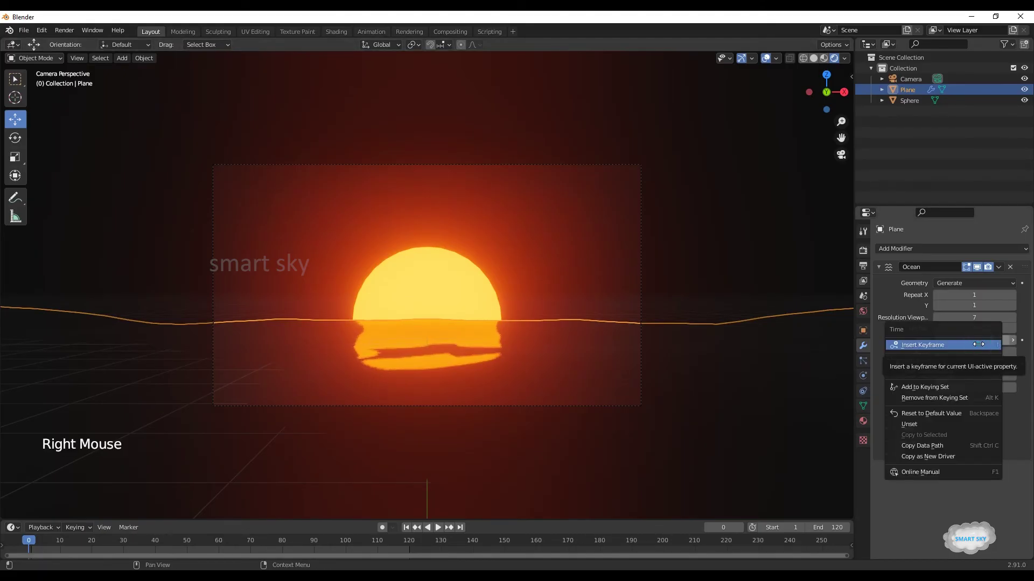
left_click(978, 344)
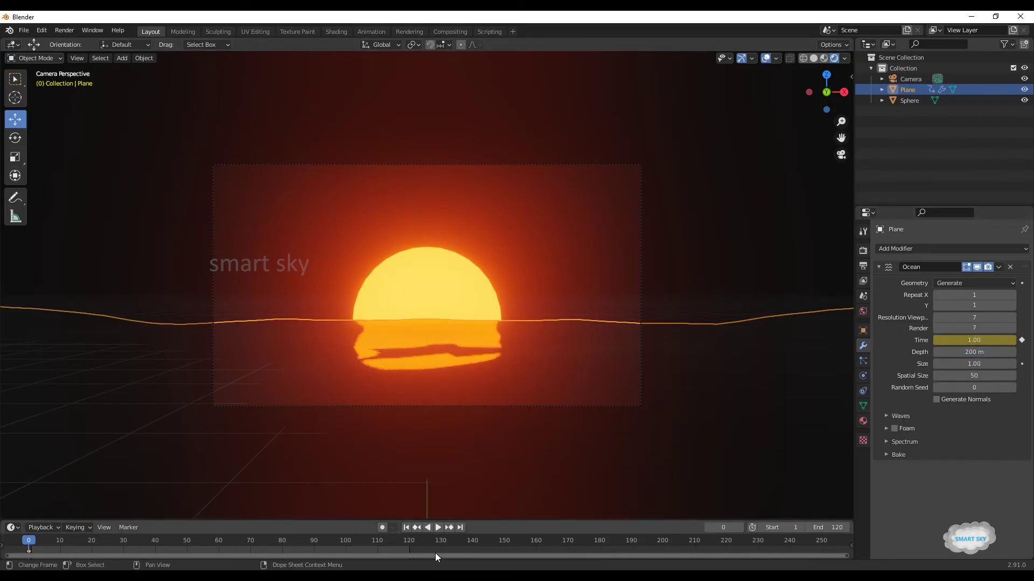
At frame 120, set Ocean Time to 5.00 and keyframe it.
left_click(408, 543)
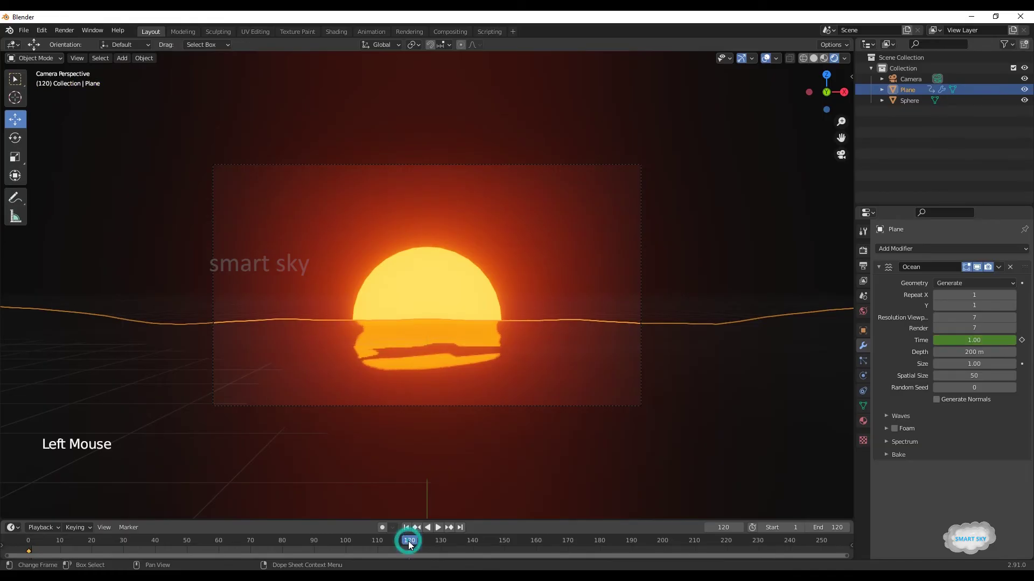
left_click(972, 342)
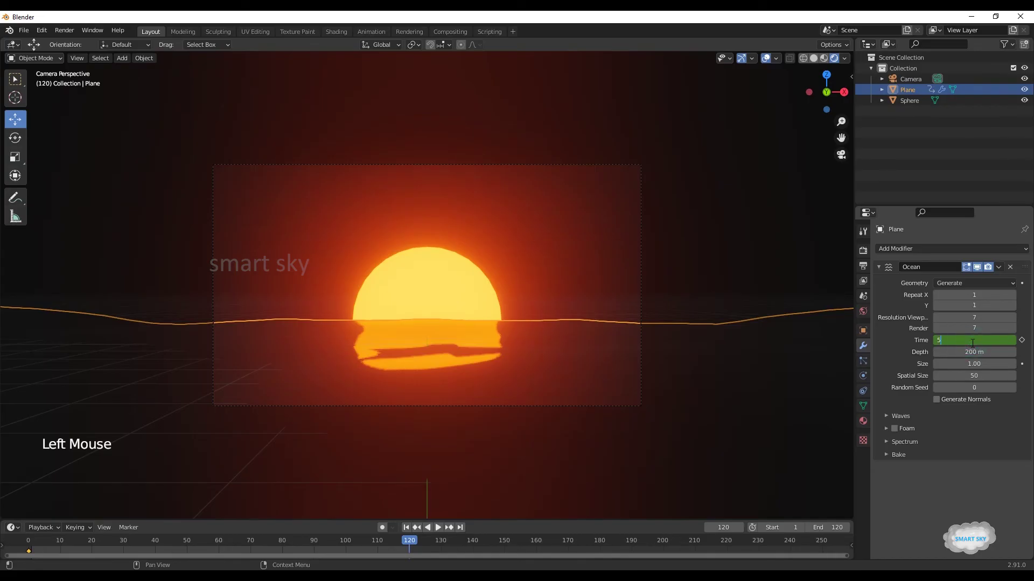
key("Return")
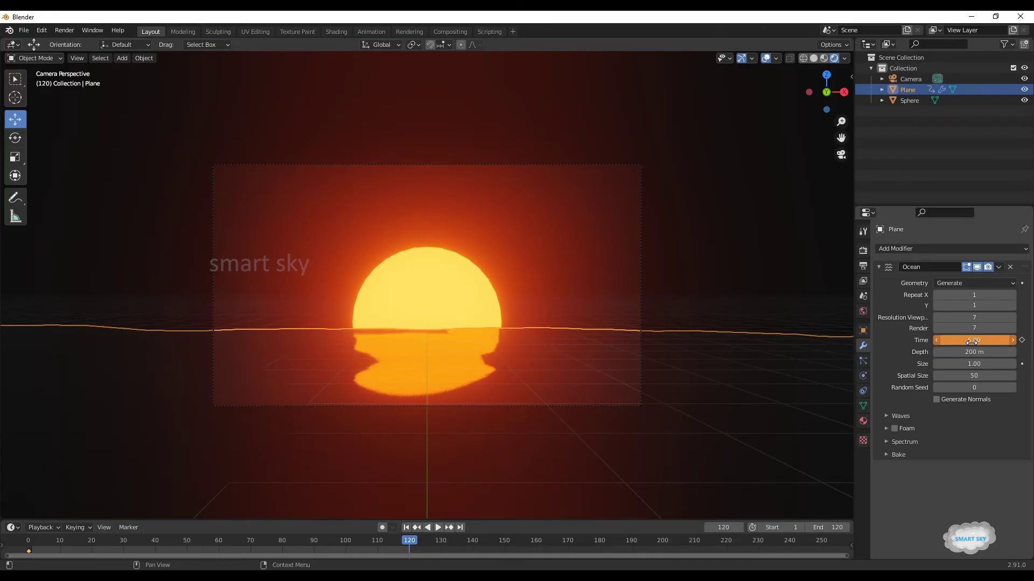
right_click(972, 341)
left_click(959, 350)
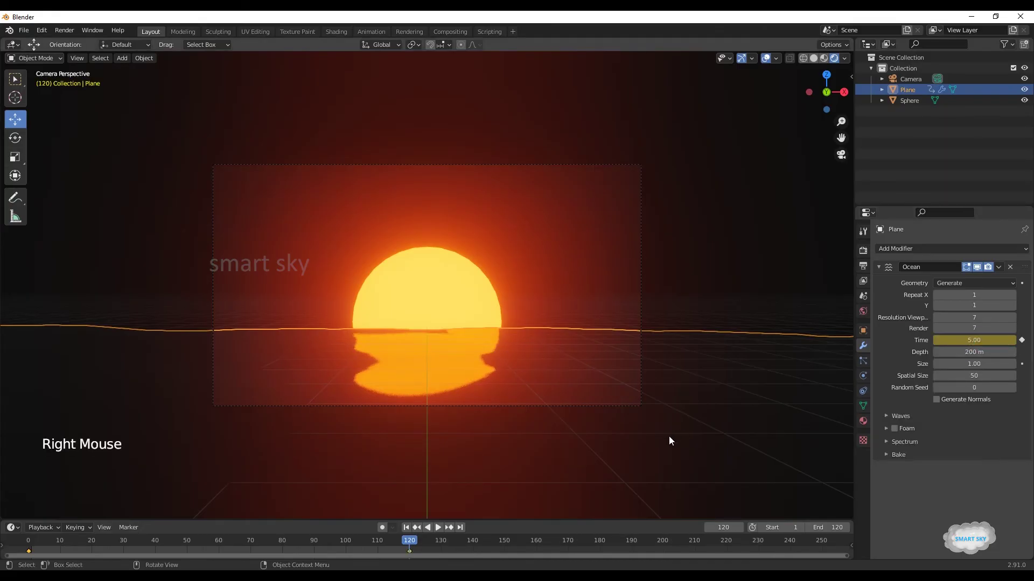
Add a second Ocean modifier to the plane with Geometry set to Displace.
left_click(1017, 249)
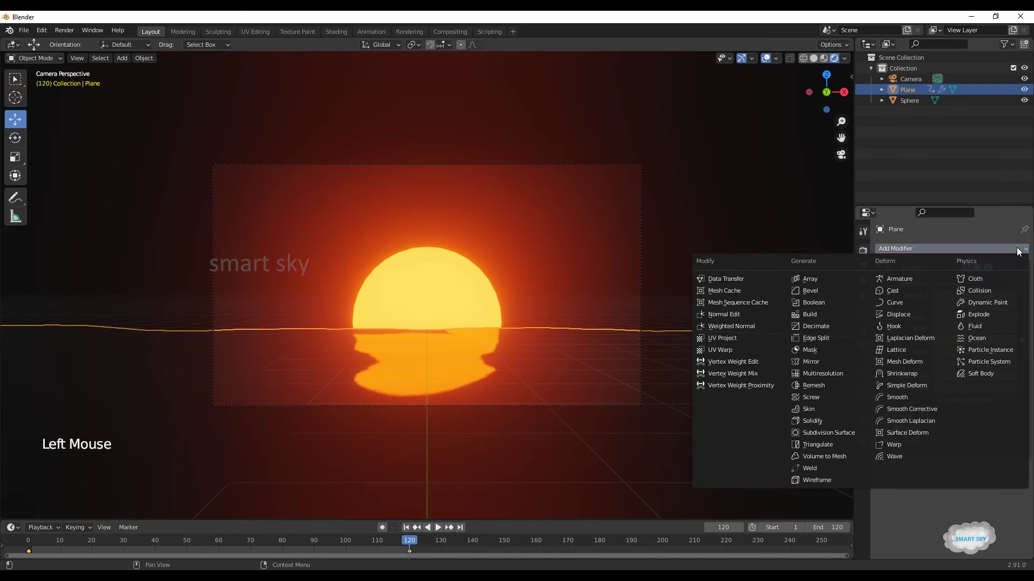
left_click(976, 338)
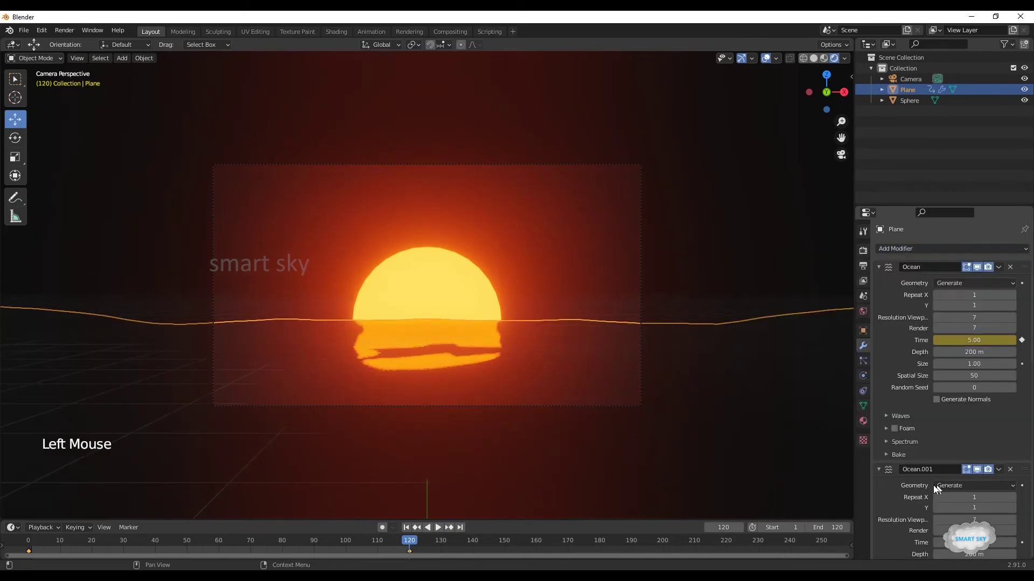
scroll(912, 486, "down", 5)
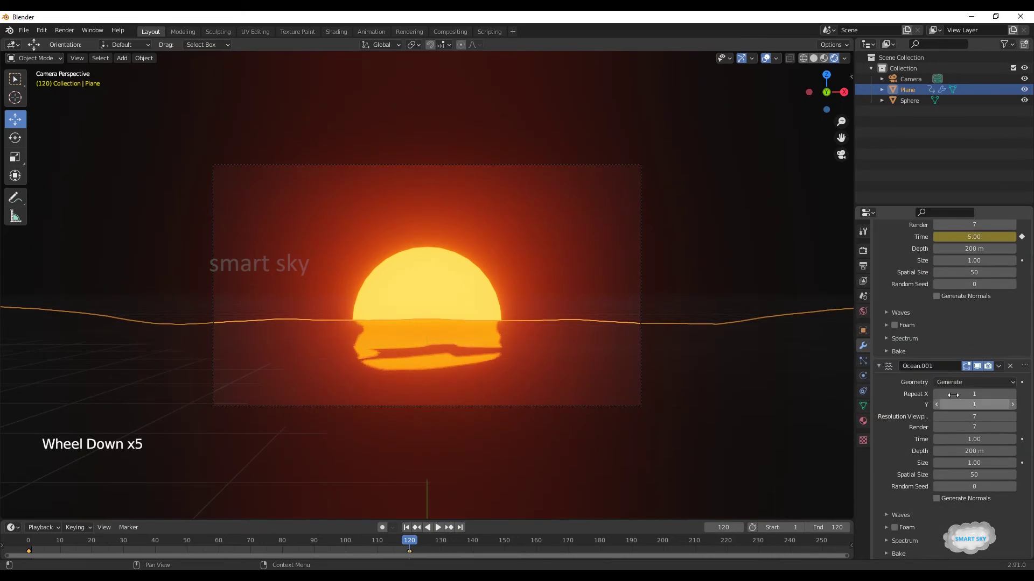
left_click(955, 382)
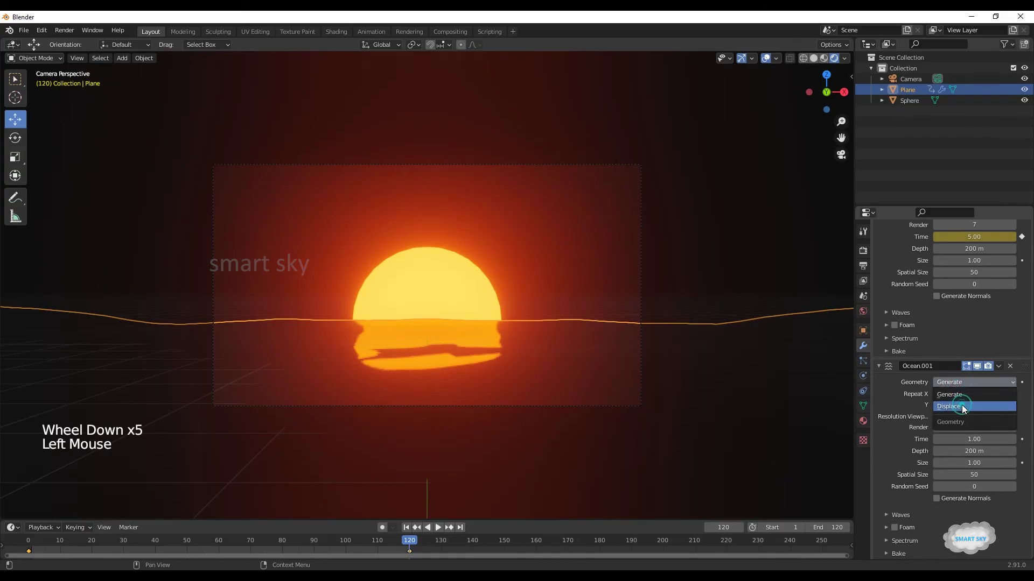
left_click(962, 407)
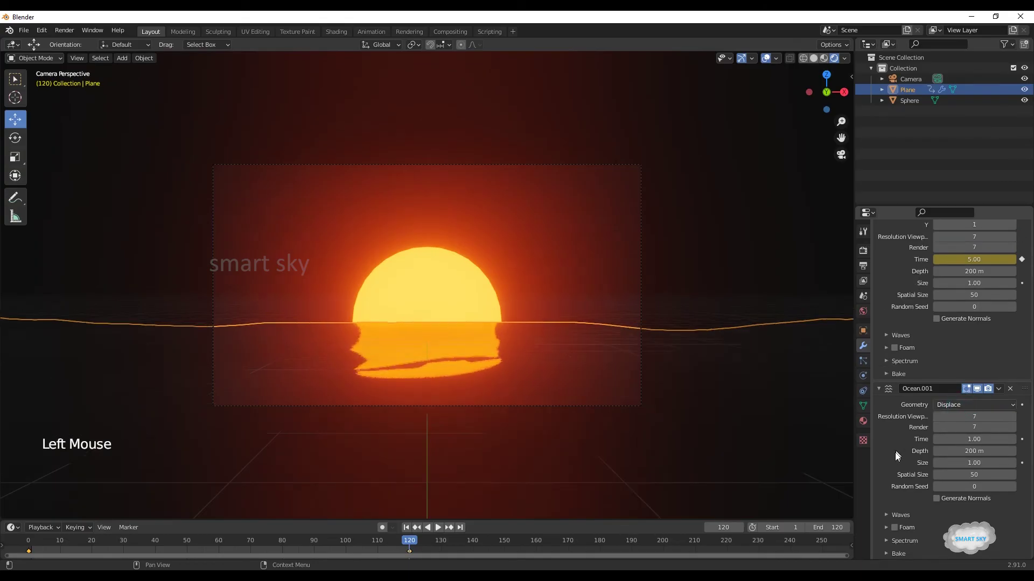
Keyframe the second ocean's Time at 5 on frame 0.
left_click(30, 538)
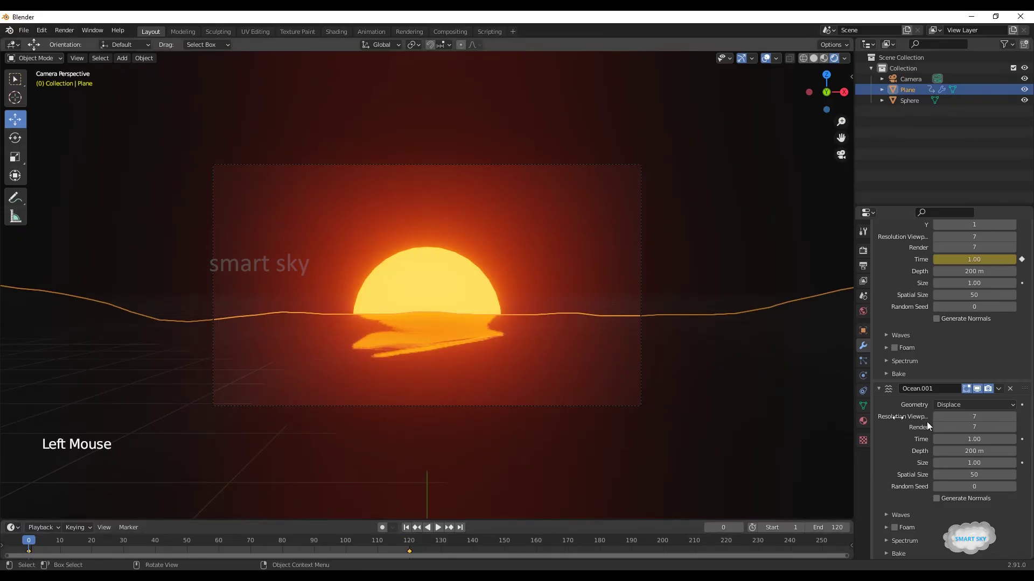
double_click(972, 440)
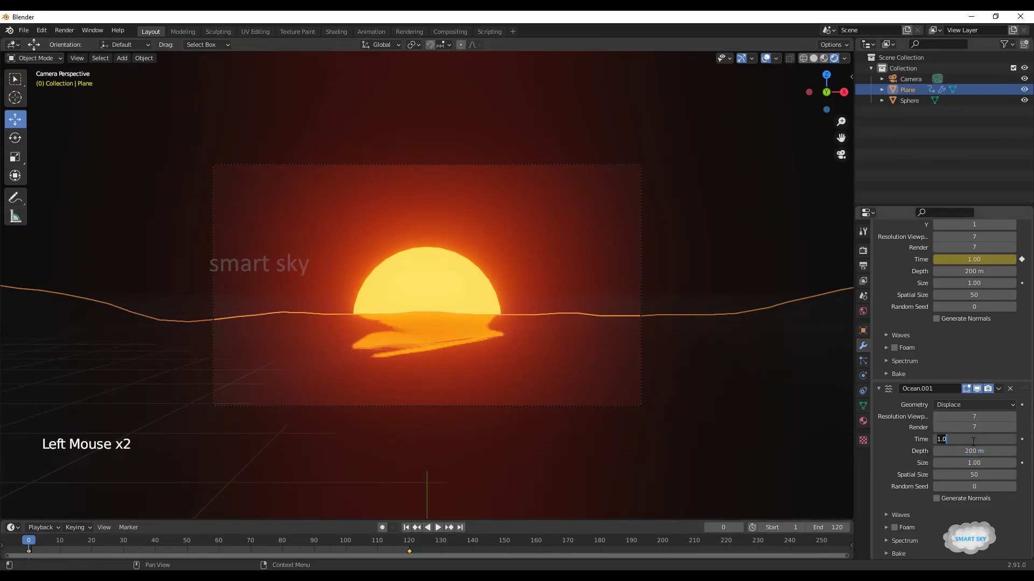
type("5")
key("Return")
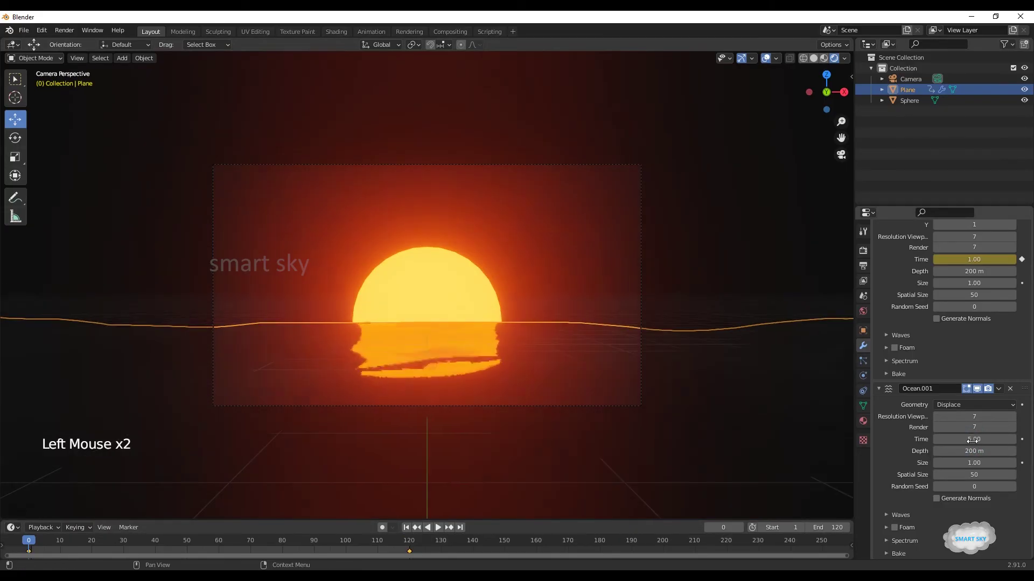
right_click(1003, 439)
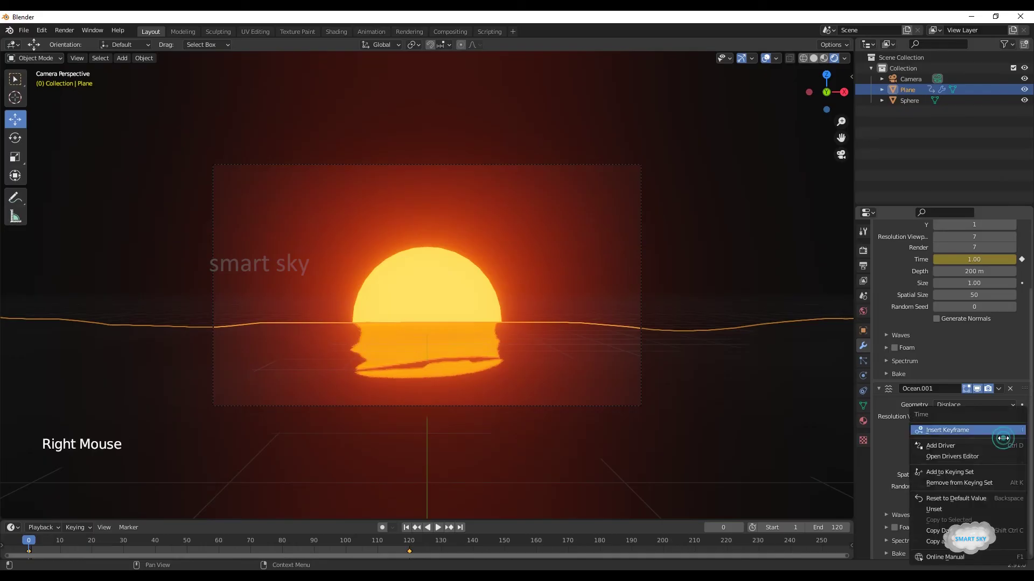
left_click(977, 437)
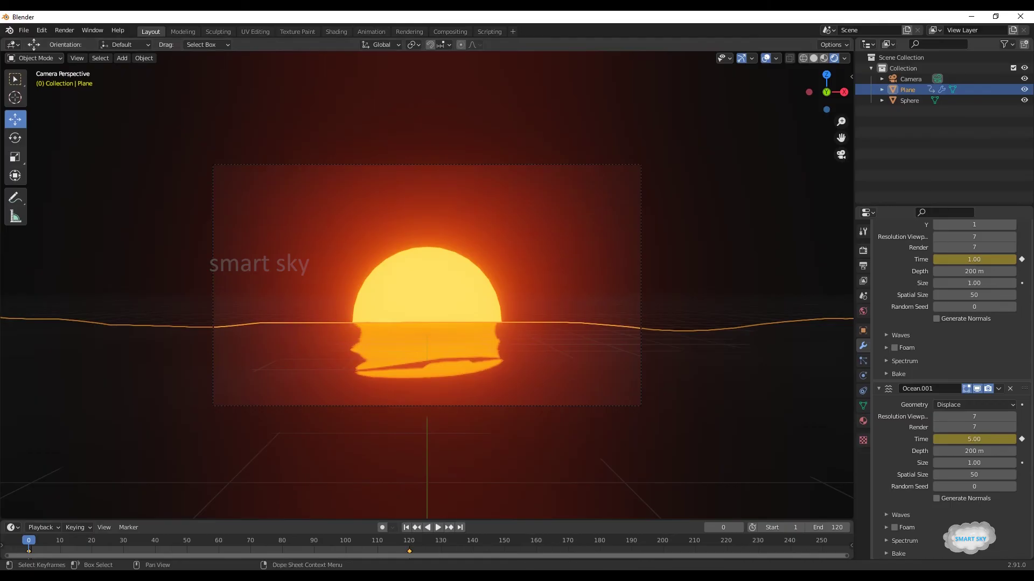
Keyframe the second ocean's Time at 10 on frame 120.
left_click(410, 541)
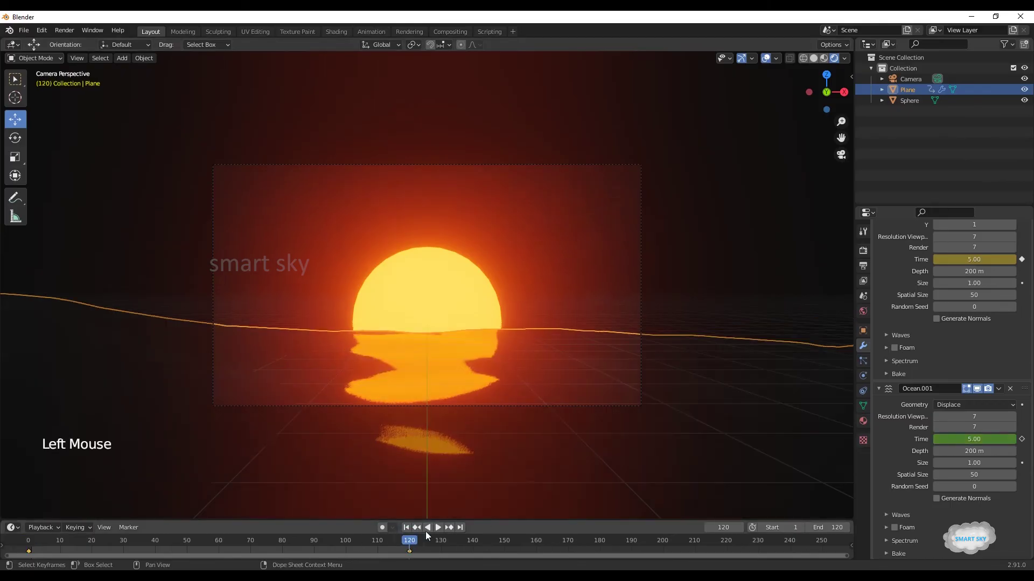
left_click(972, 441)
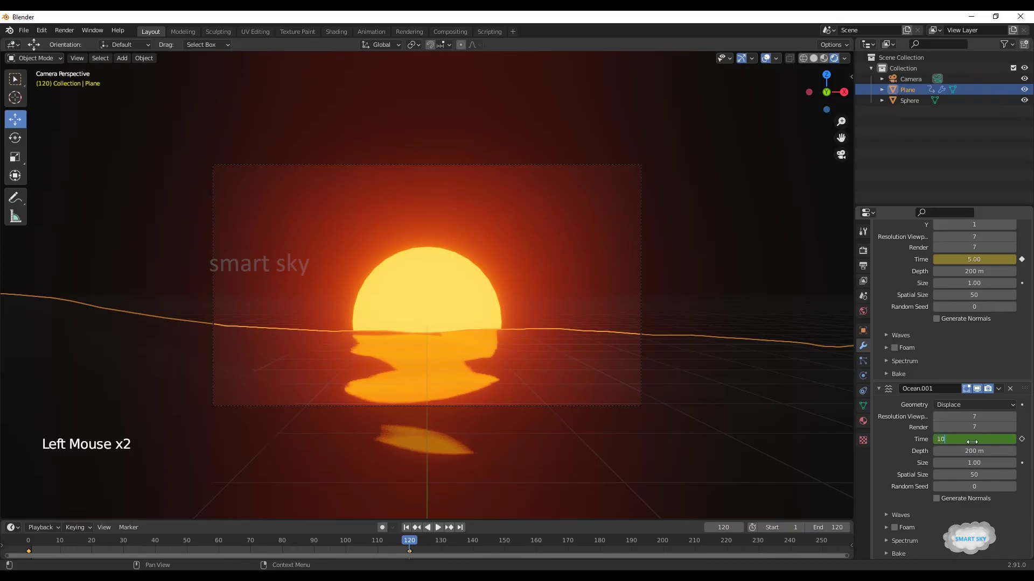
key("Return")
right_click(972, 442)
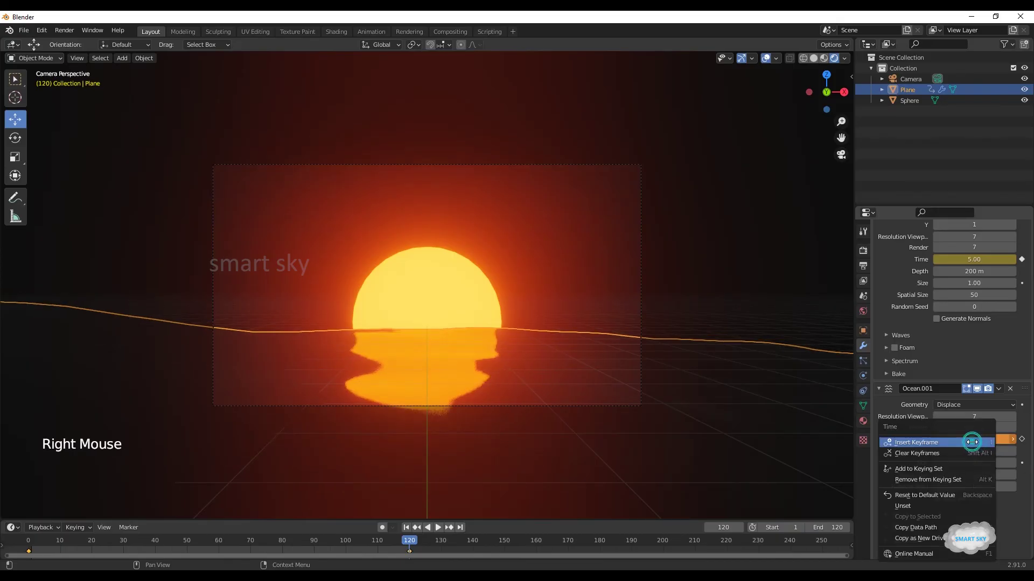
left_click(973, 442)
Keyframe the first Ocean's wave Scale at 0 on frame 0.
left_click(886, 335)
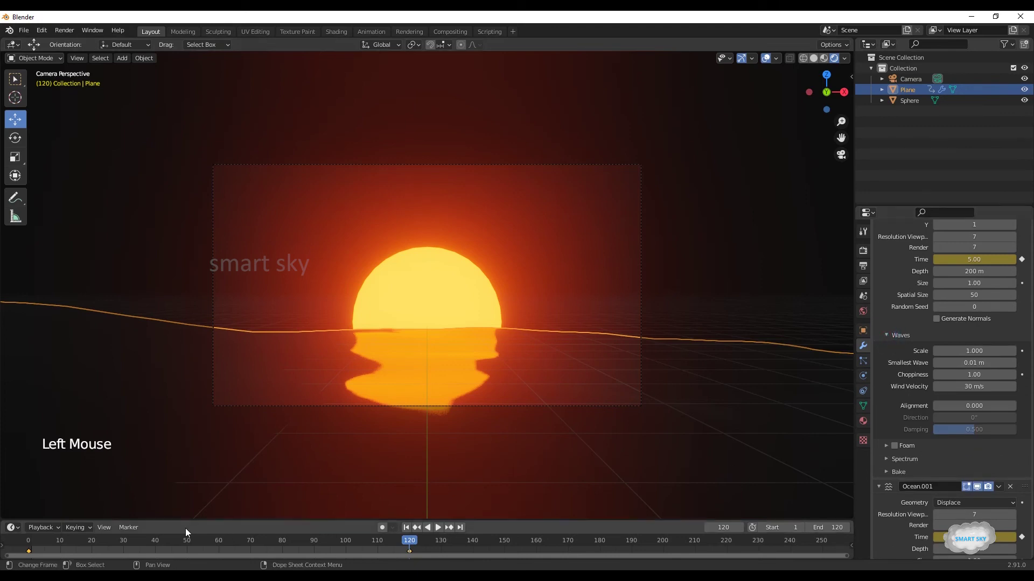
left_click(29, 540)
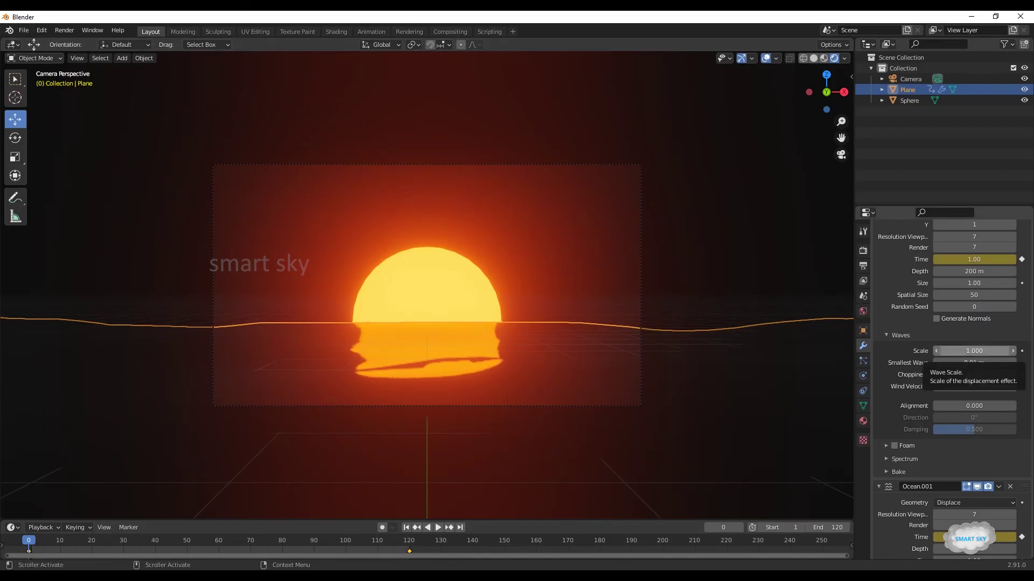
left_click(963, 351)
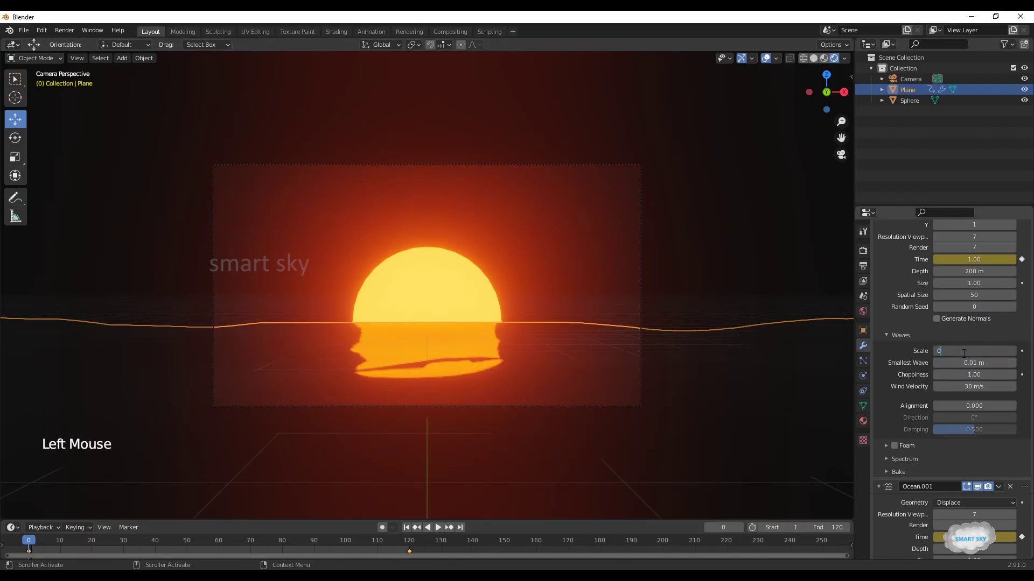
key("Return")
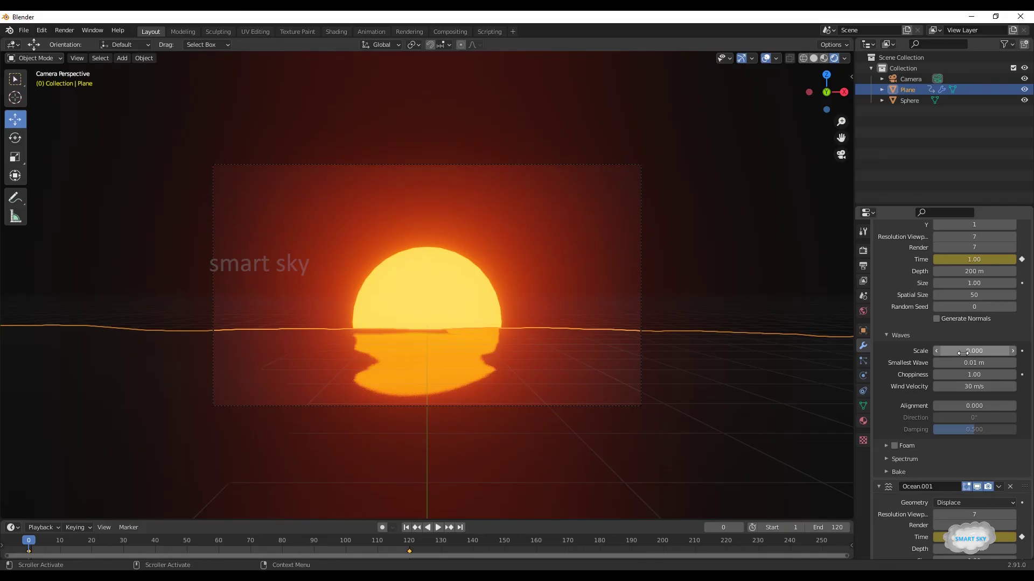
right_click(963, 352)
left_click(963, 351)
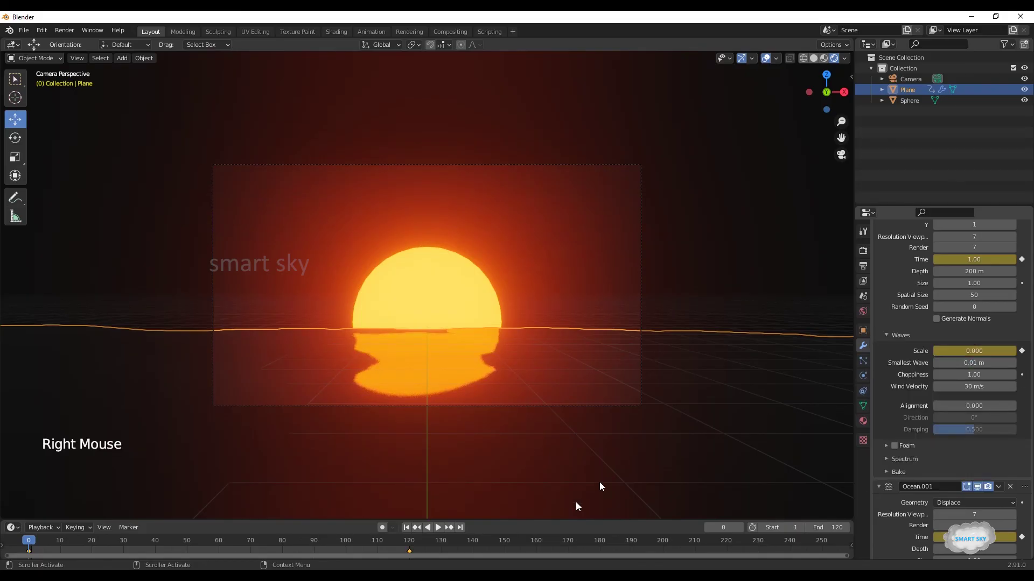
Keyframe the first Ocean's wave Scale at 1 on frame 120.
left_click(409, 541)
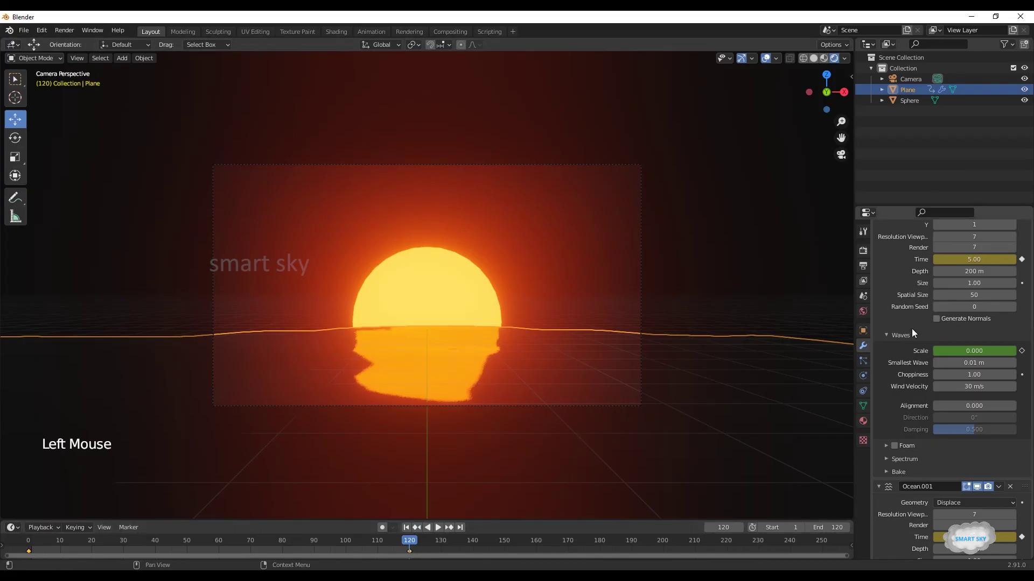
left_click(988, 353)
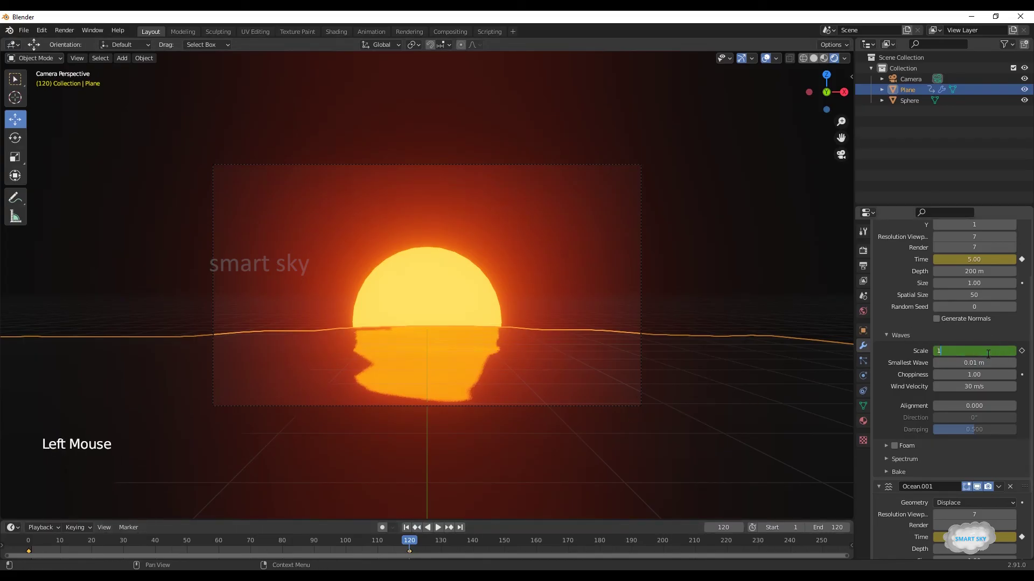
type("1")
key("Return")
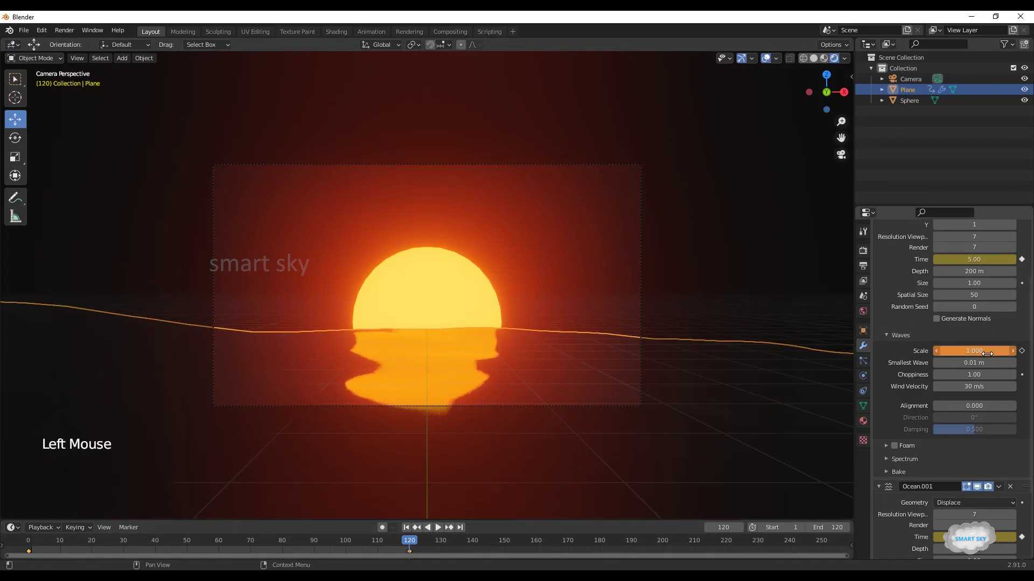
right_click(987, 352)
left_click(986, 351)
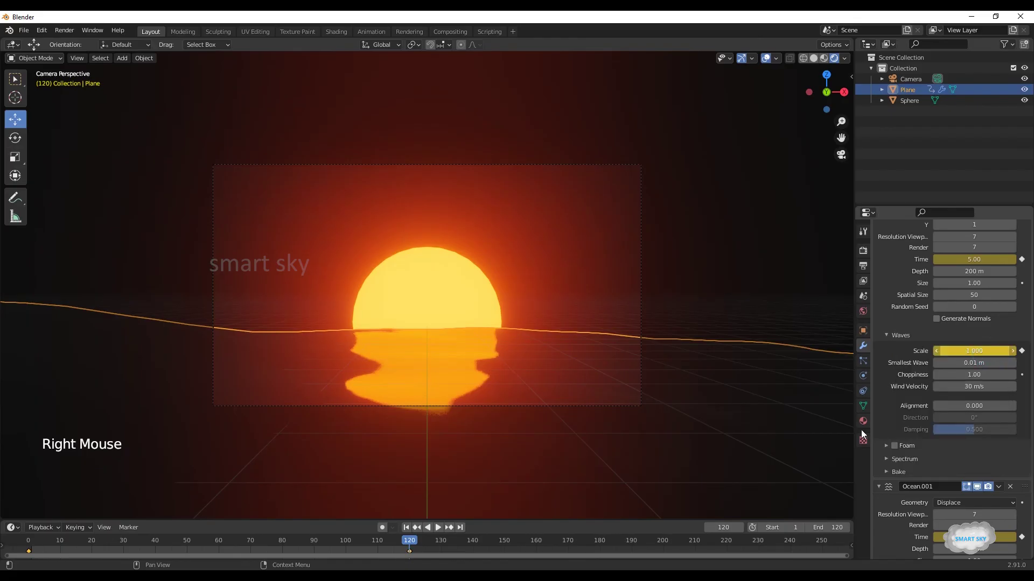
Keyframe Ocean.001's wave Scale at 1.0 on frame 0.
scroll(893, 486, "down", 7)
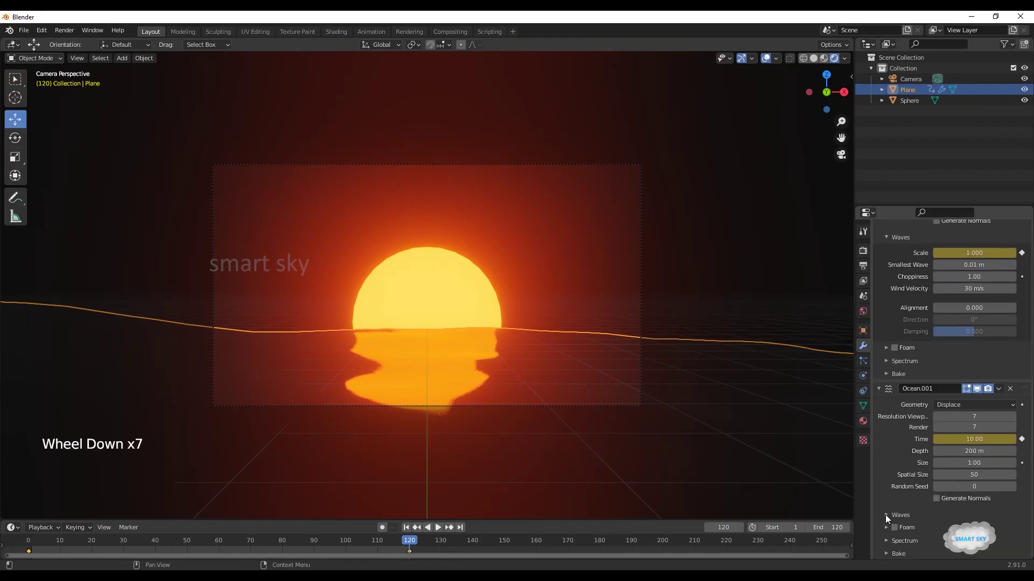
left_click(886, 515)
scroll(881, 490, "down", 4)
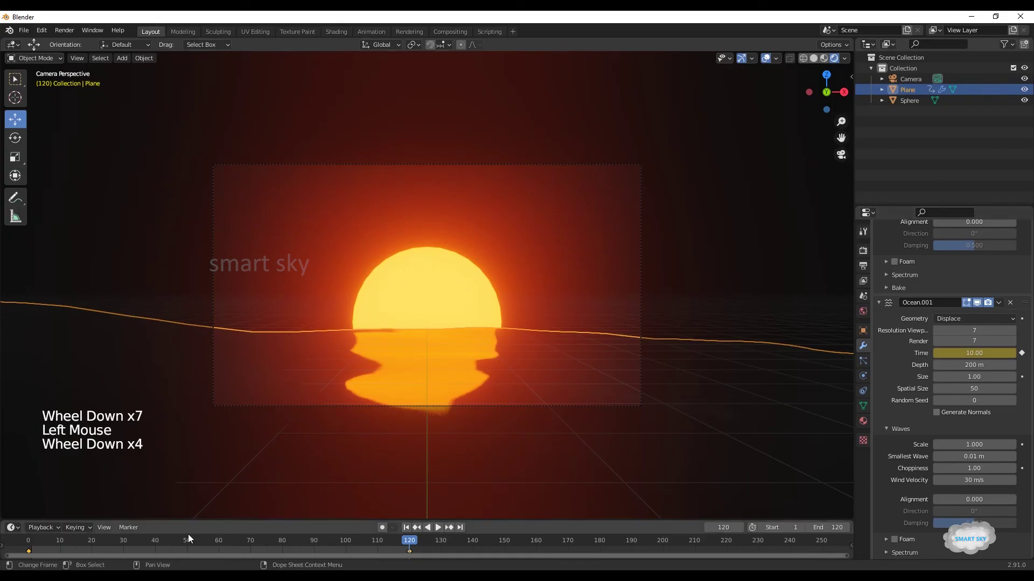
left_click(29, 542)
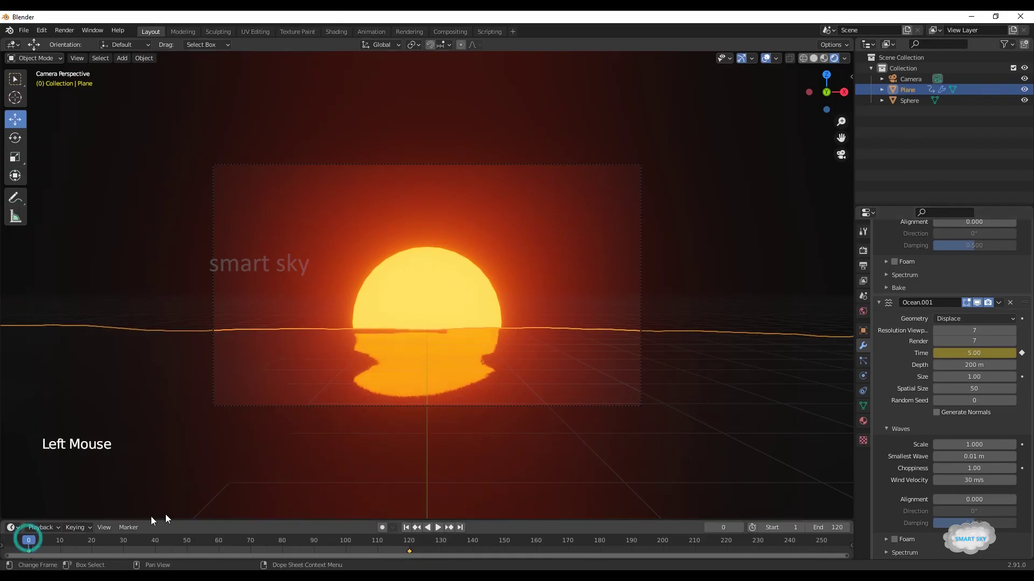
right_click(984, 445)
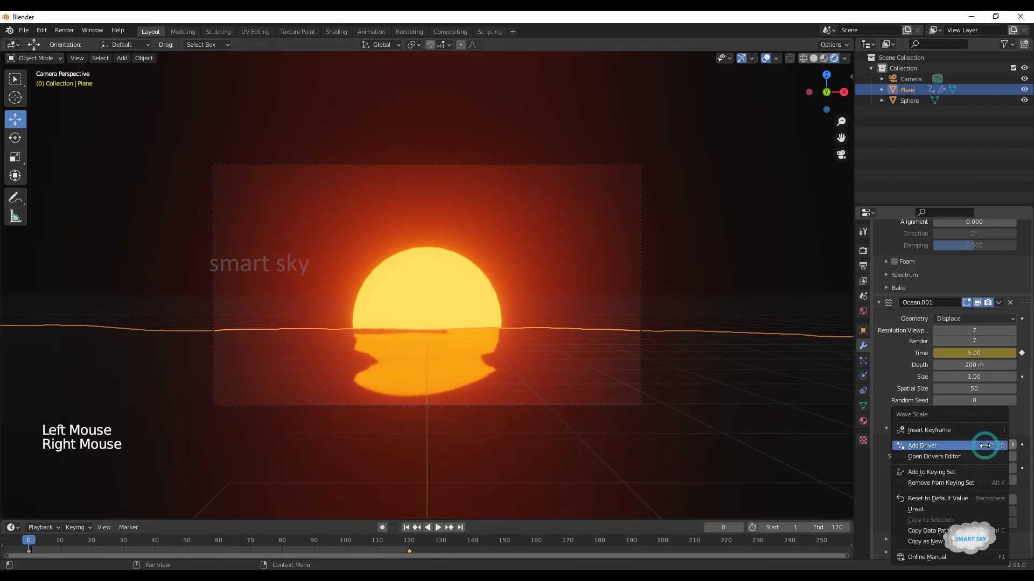
left_click(962, 434)
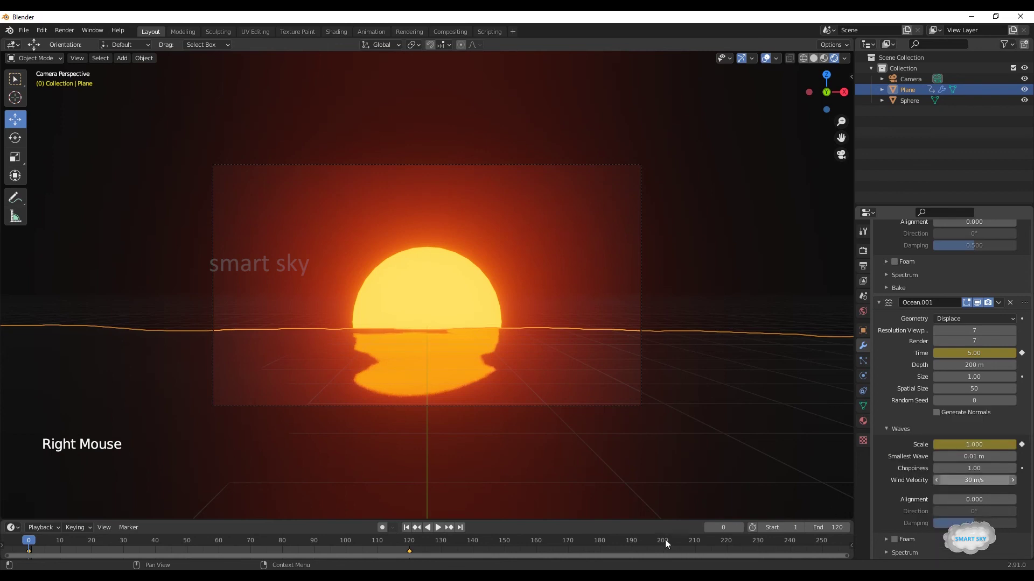
Keyframe Ocean.001's wave Scale at 0 on frame 120.
left_click(411, 539)
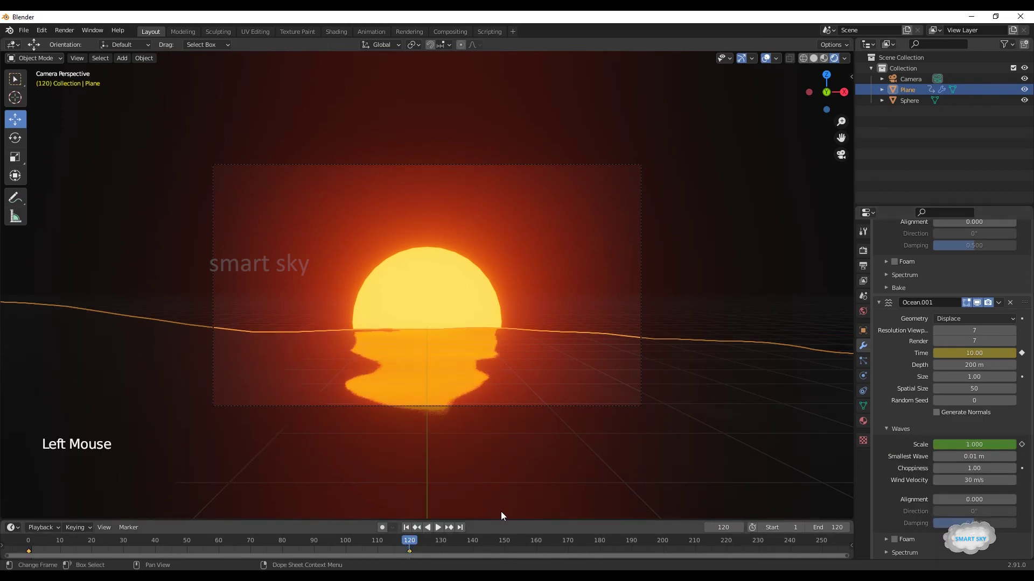
left_click(963, 445)
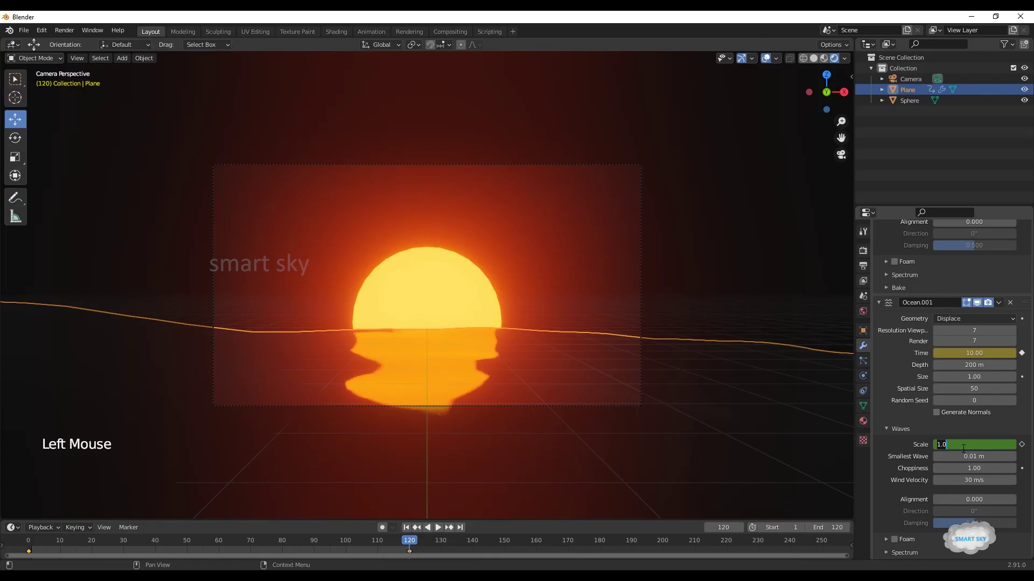
type("0")
key("Return")
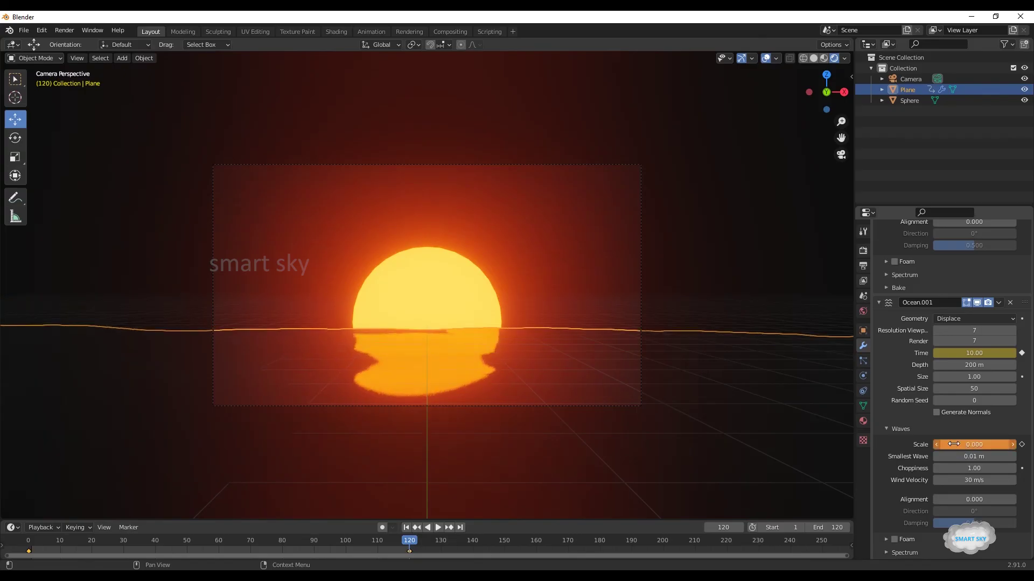
right_click(958, 445)
left_click(954, 443)
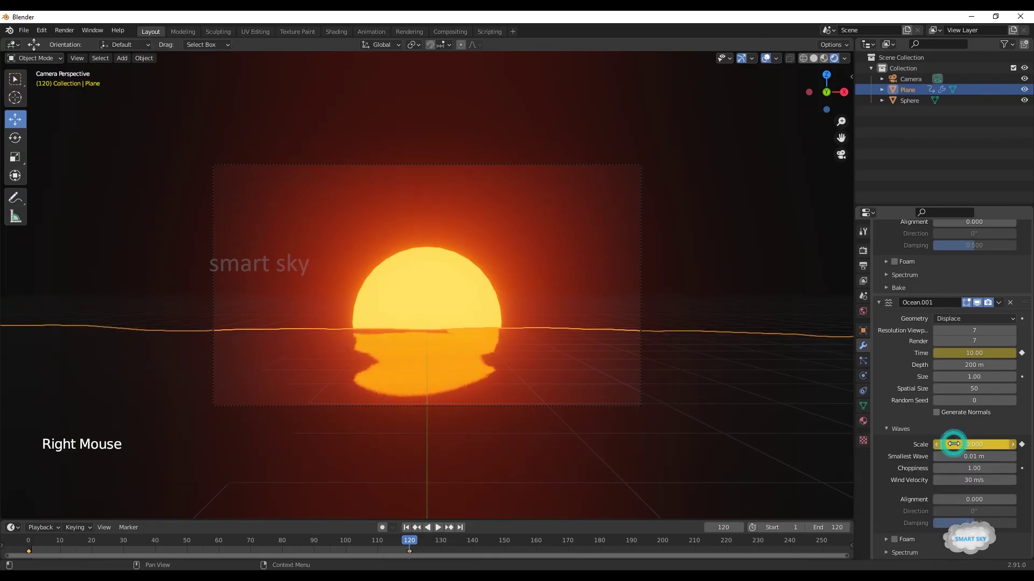
Play the wave animation with viewport overlays switched off for a clean sunset preview.
key("space")
key("space")
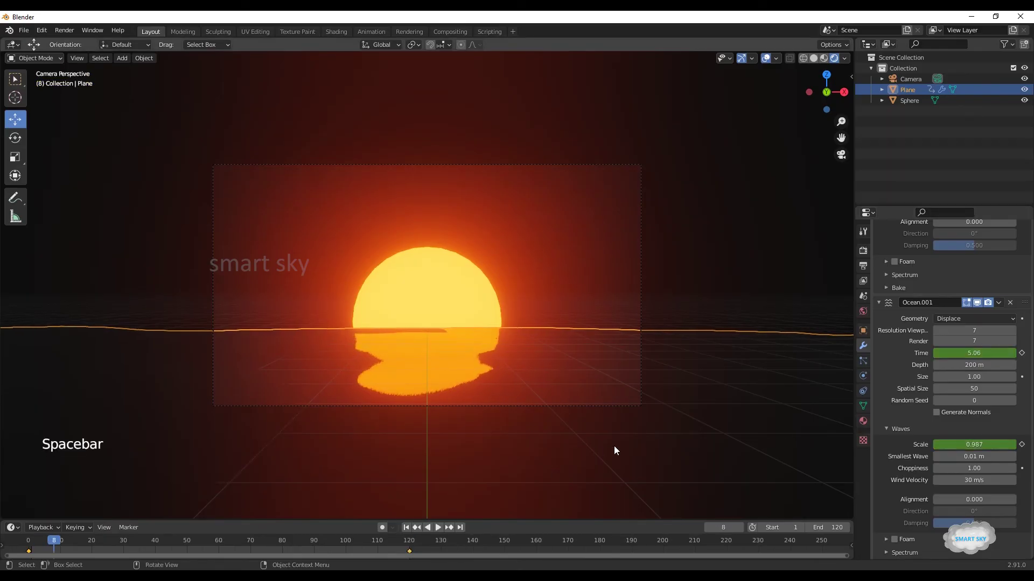
left_click(765, 59)
key("space")
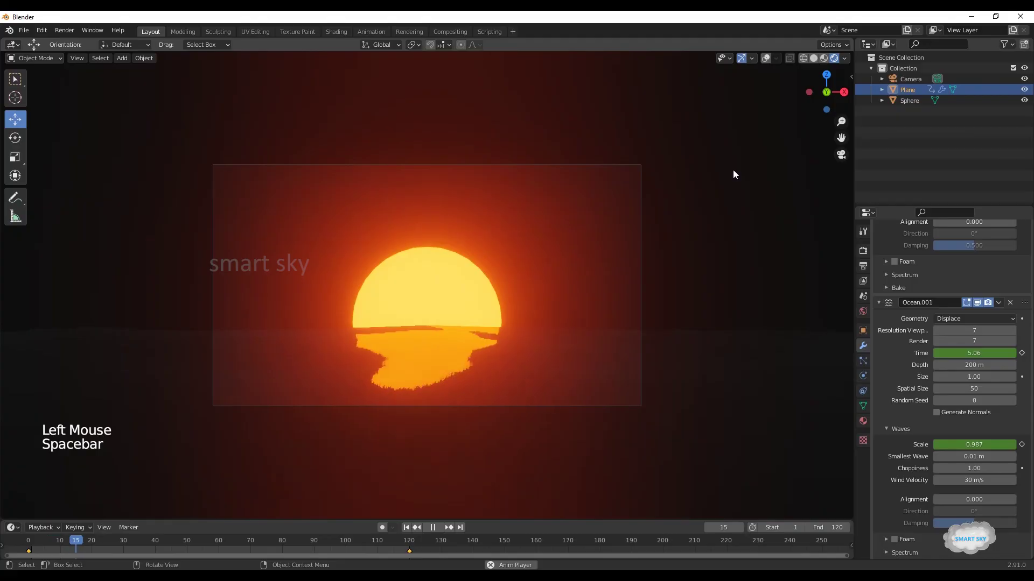